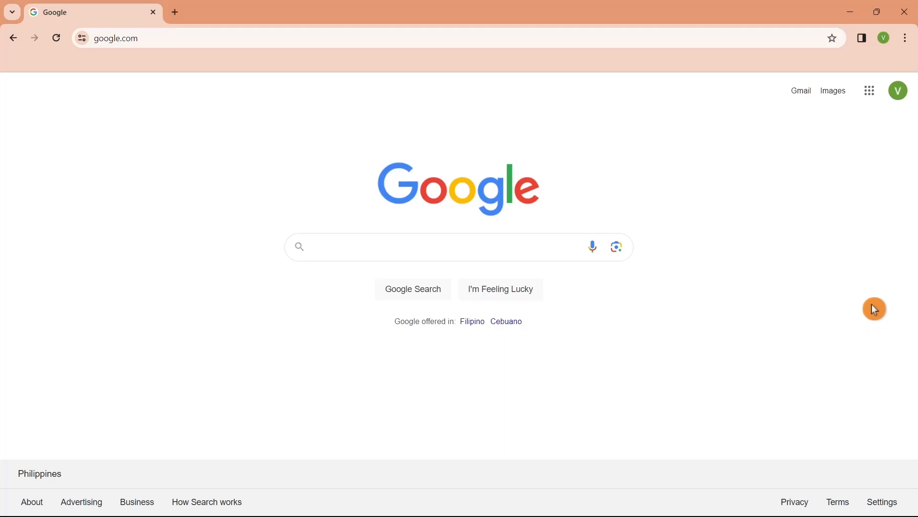
Step: Go to the Google Sites home page at sites.google.com
left_click(218, 38)
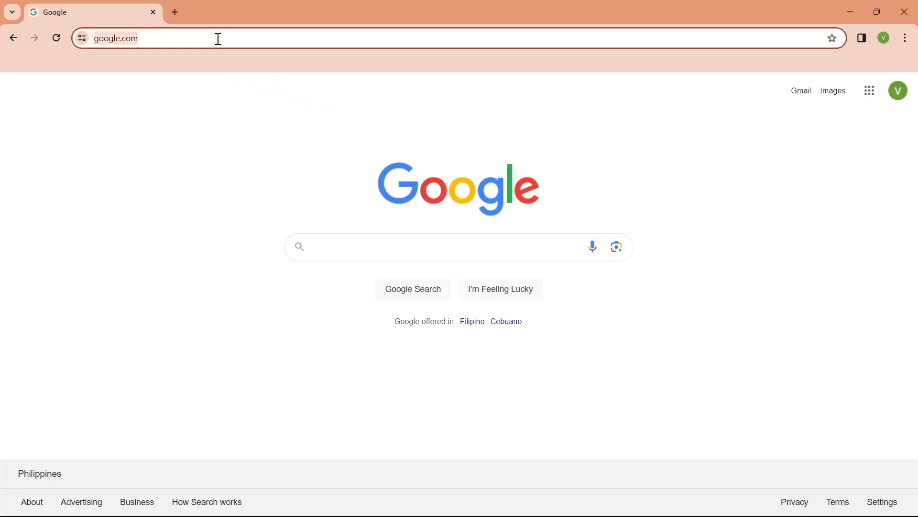
type("sites.")
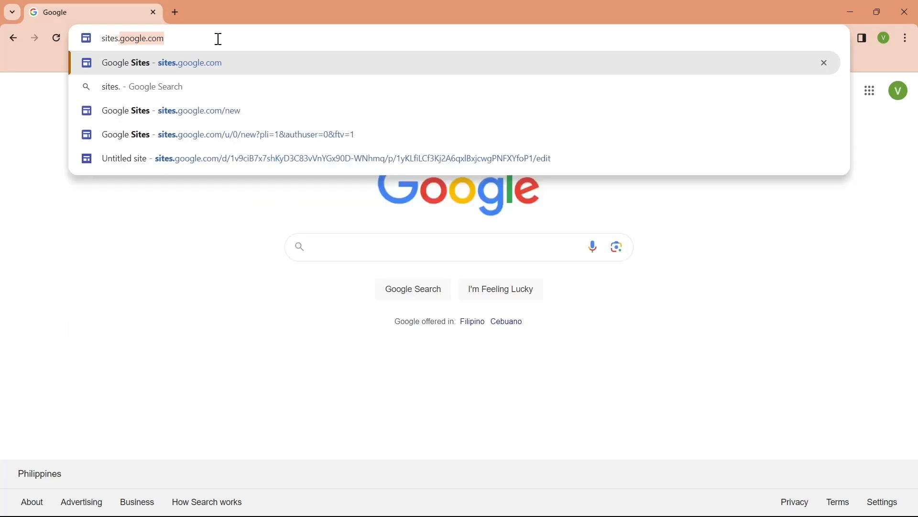
type("goo")
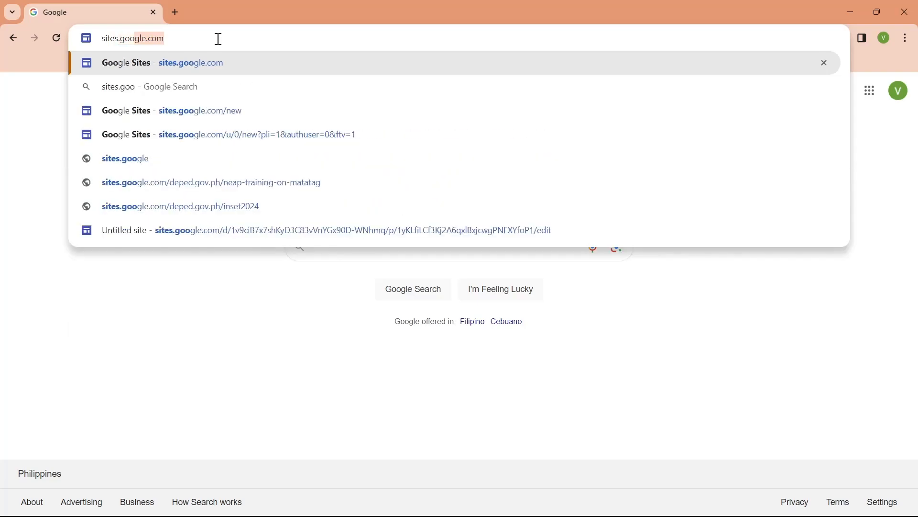
type("gle.com")
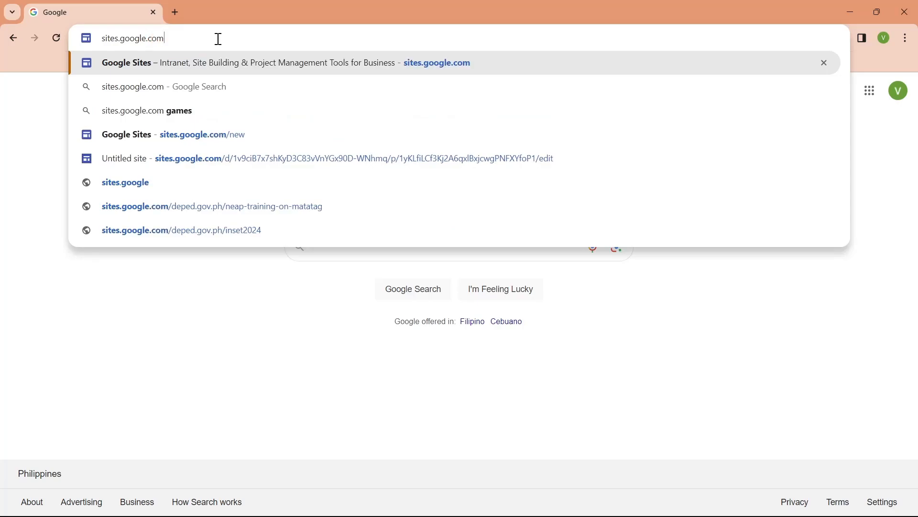
key("Return")
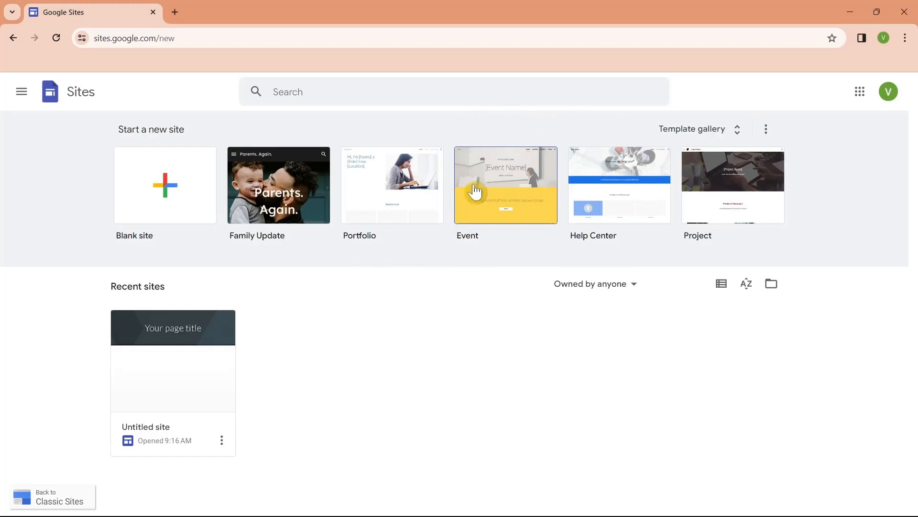
Step: Look through the full template gallery, covering the Personal, Work, Small business and Education templates
left_click(722, 139)
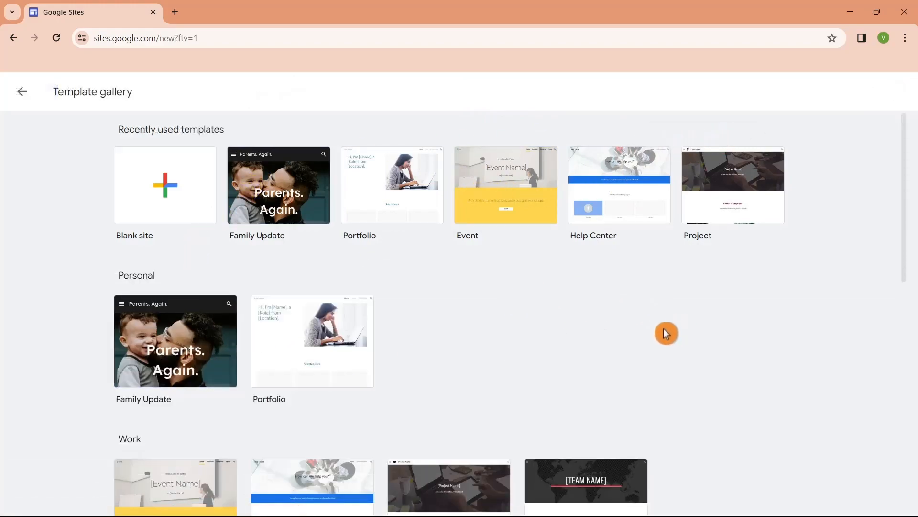
scroll(667, 319, "down", 2)
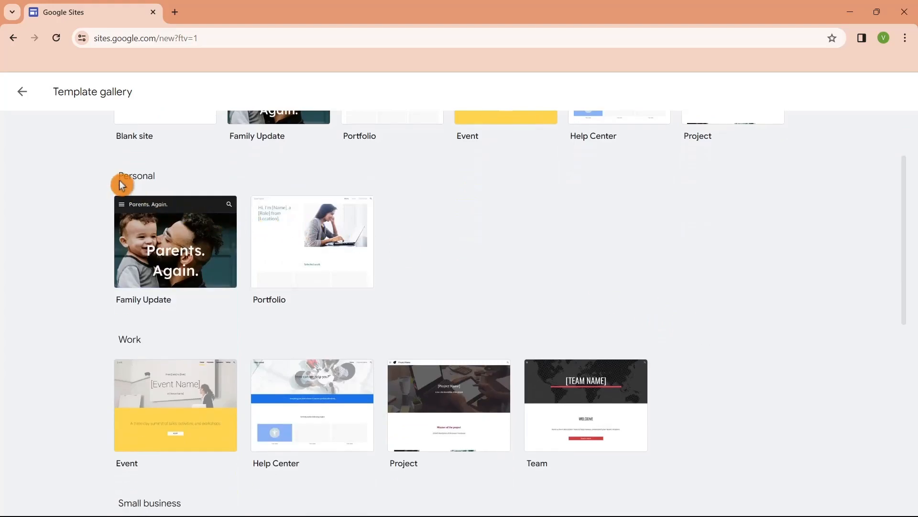
scroll(489, 277, "down", 2)
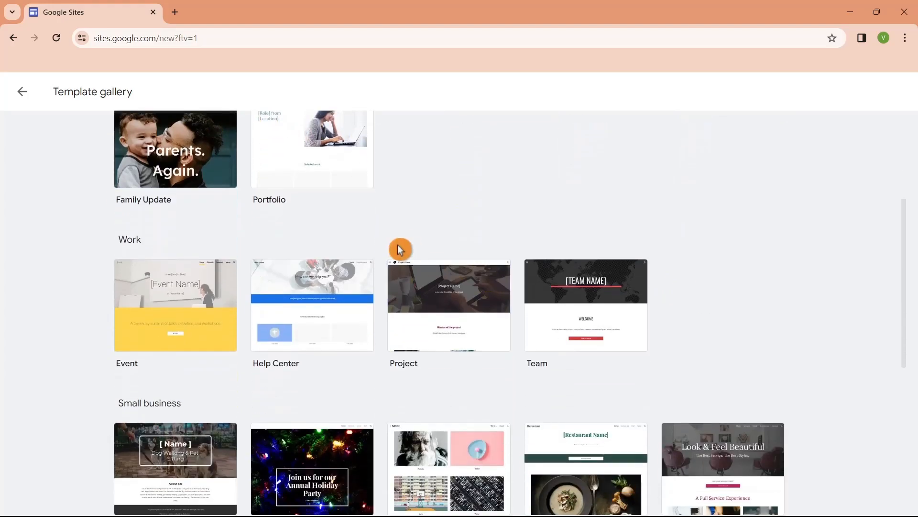
scroll(655, 250, "down", 4)
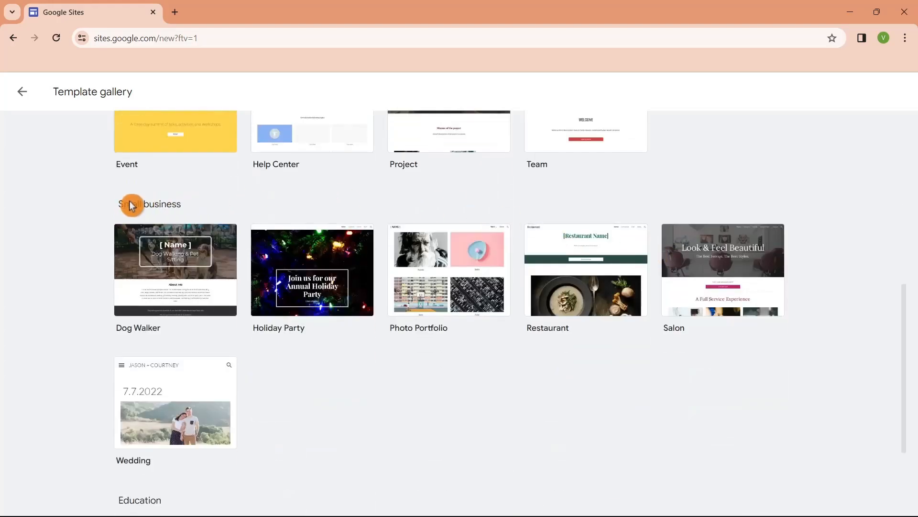
scroll(574, 398, "down", 3)
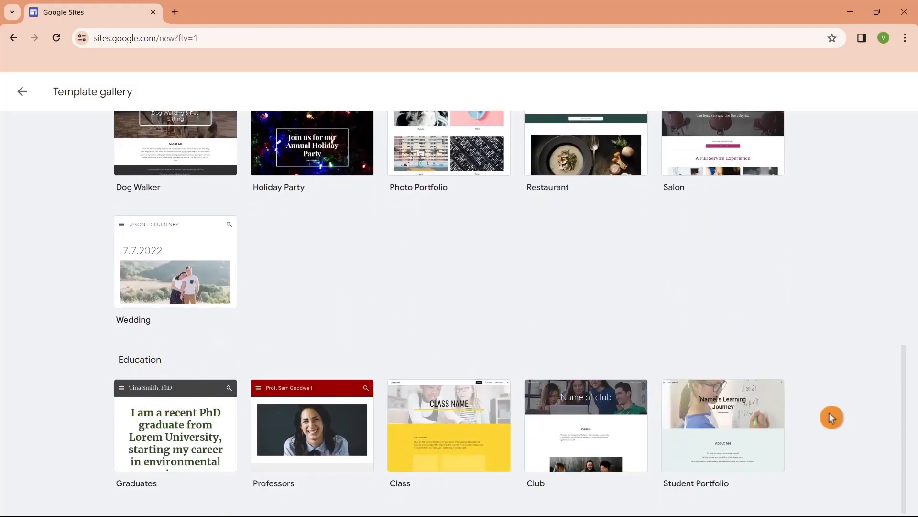
scroll(740, 387, "up", 1)
scroll(740, 387, "up", 10)
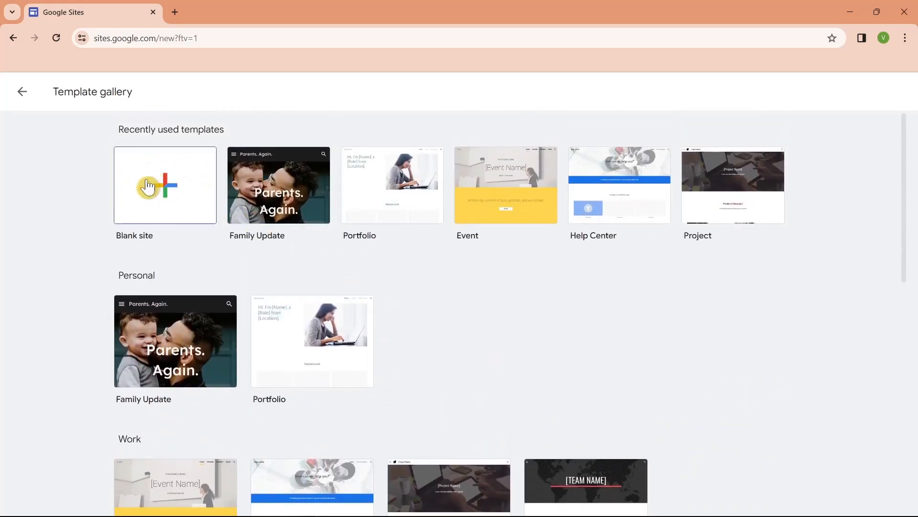
Step: Create a blank site and name the site document Galaxy Clothing
left_click(153, 214)
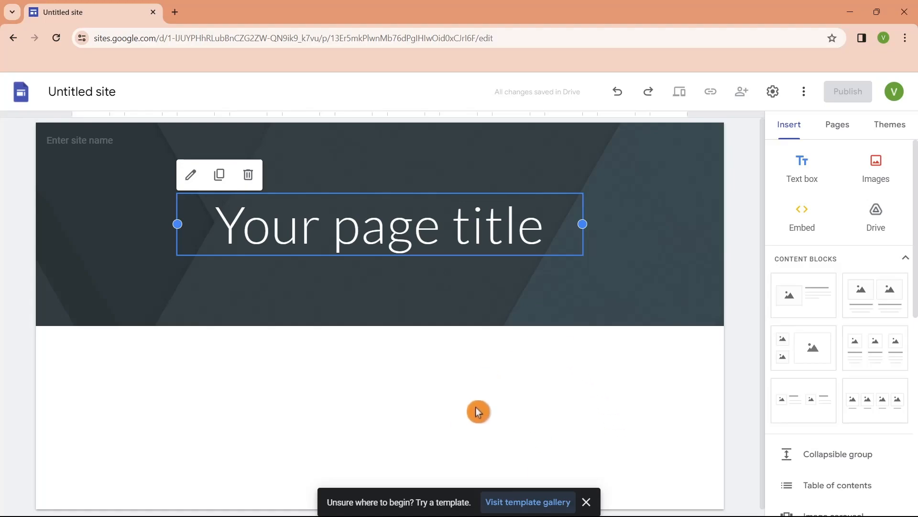
left_click(116, 88)
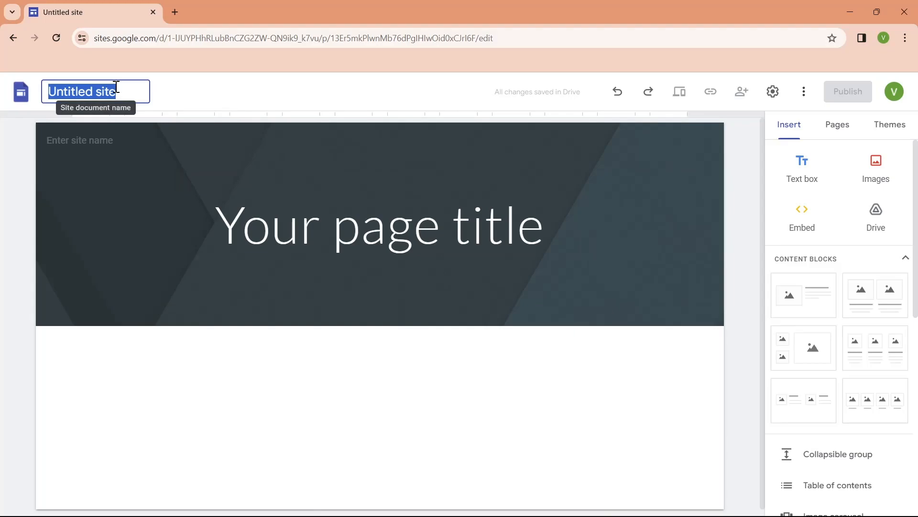
type("Ga")
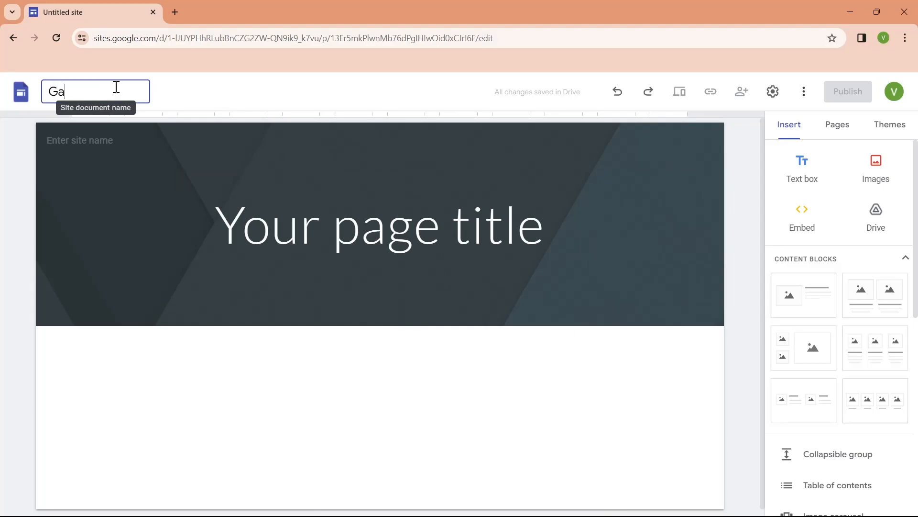
type("laxy Clothing")
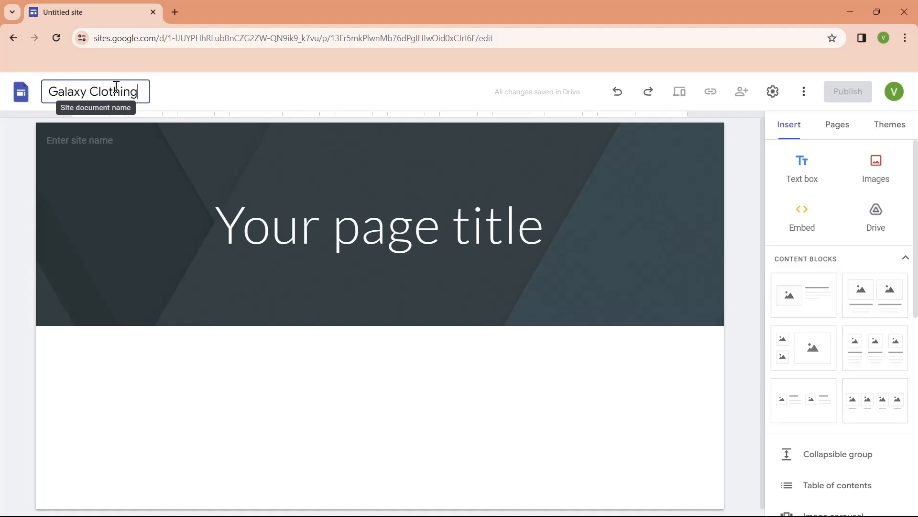
left_click(187, 99)
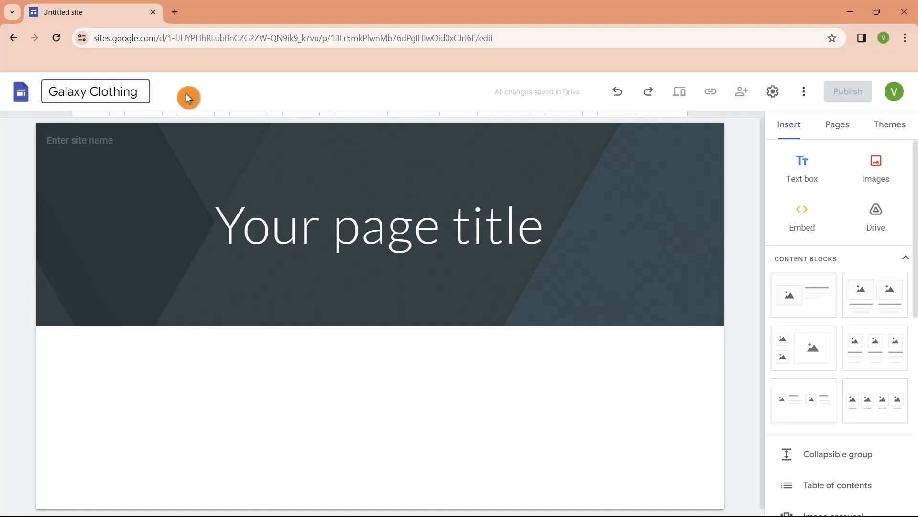
Step: In the site's navigation settings, choose Top as the mode and Transparent as the color
left_click(773, 95)
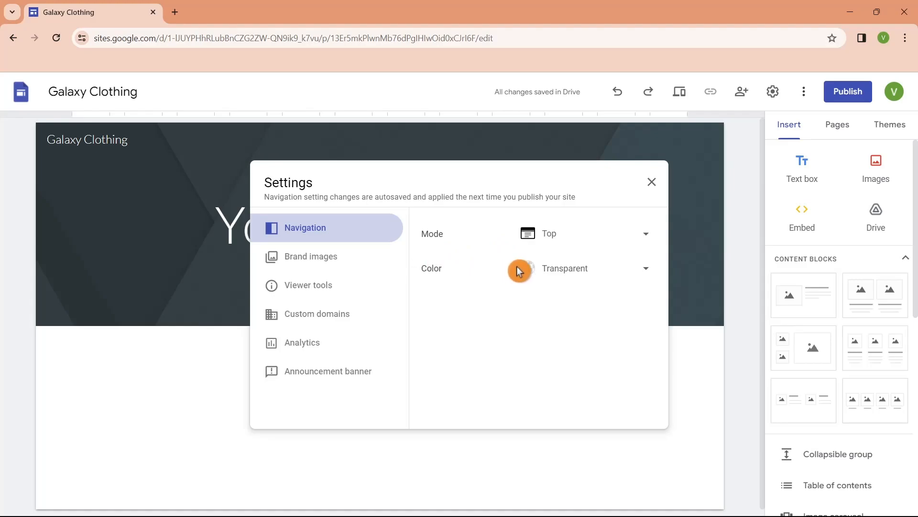
left_click(572, 236)
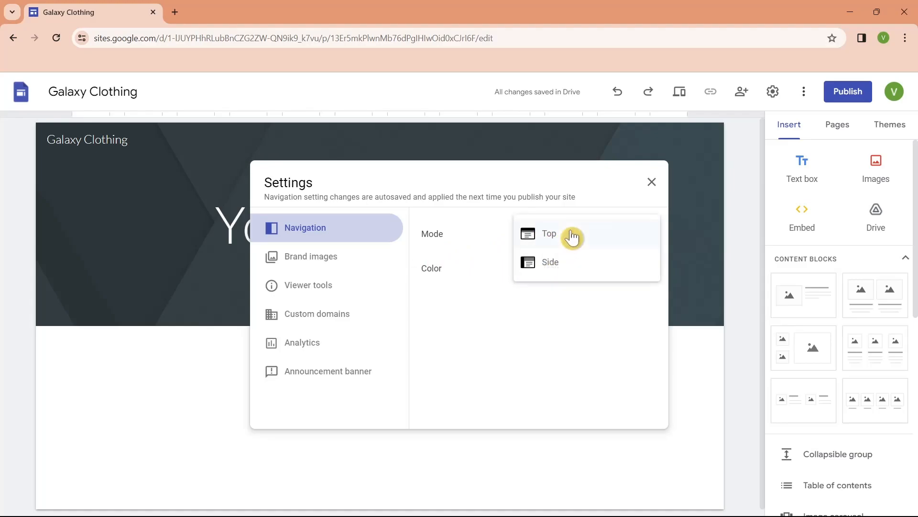
left_click(547, 242)
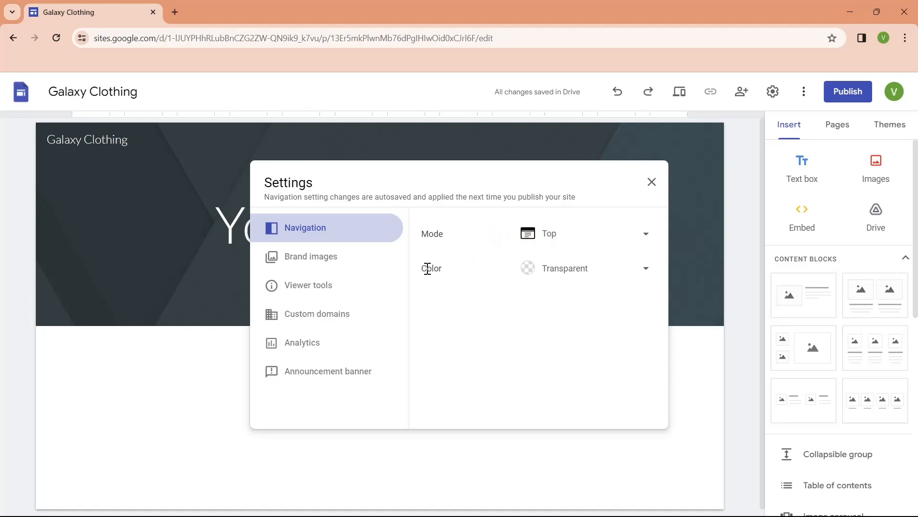
left_click(570, 276)
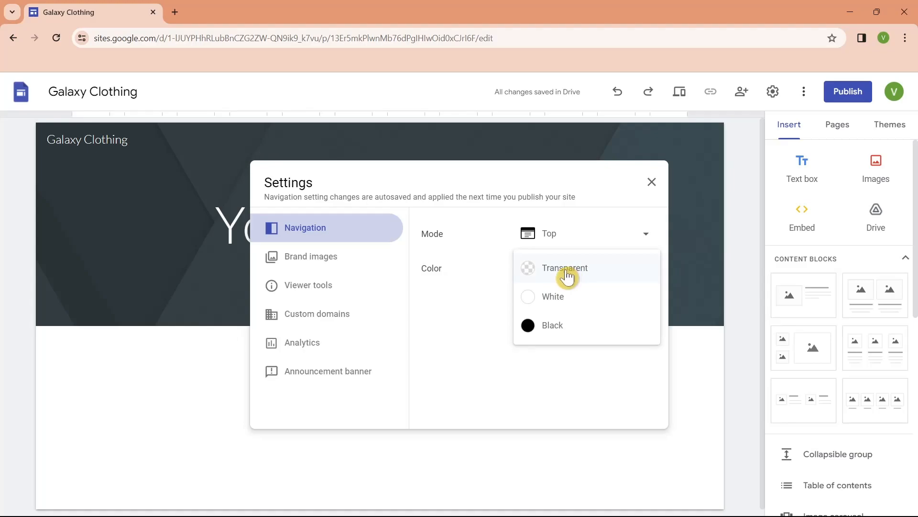
left_click(566, 276)
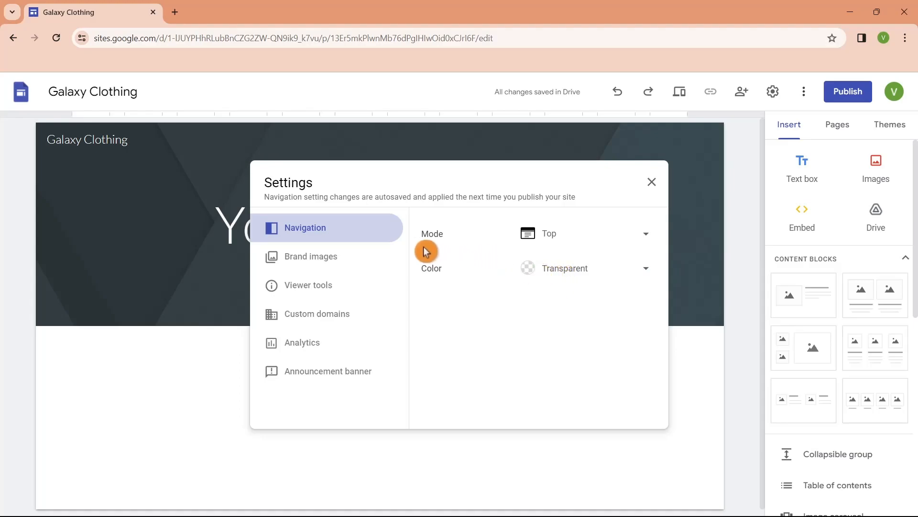
Step: Upload the car image _f9cd5d6d-4e12-4c33-a8e6-1ff6f625e989 from the Downloads folder as the site's logo
left_click(316, 267)
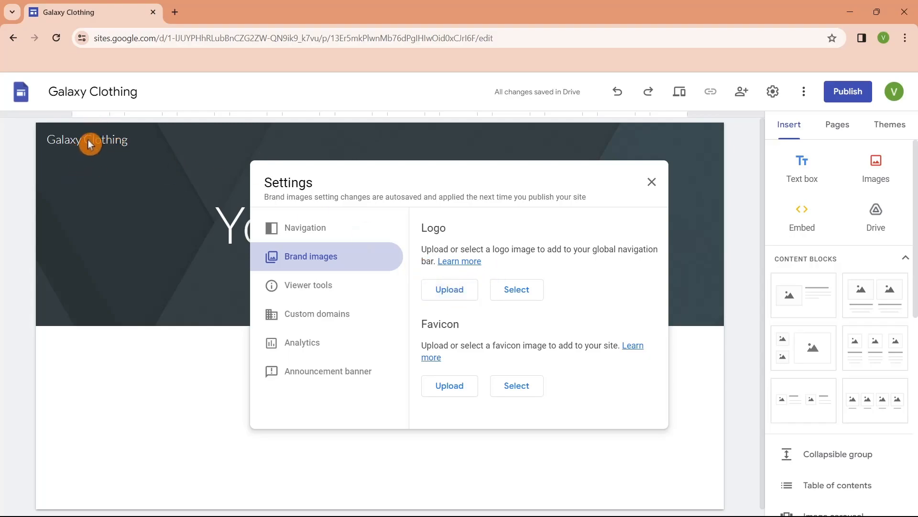
left_click(460, 300)
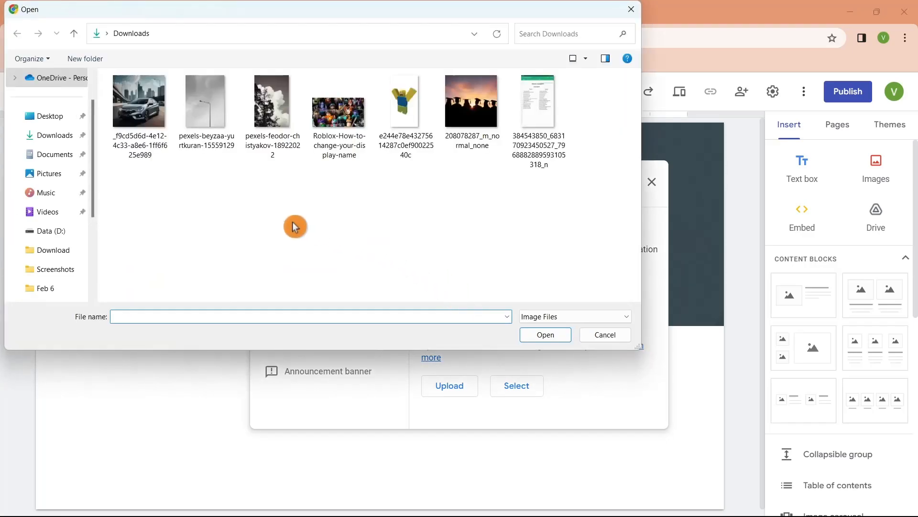
left_click(153, 138)
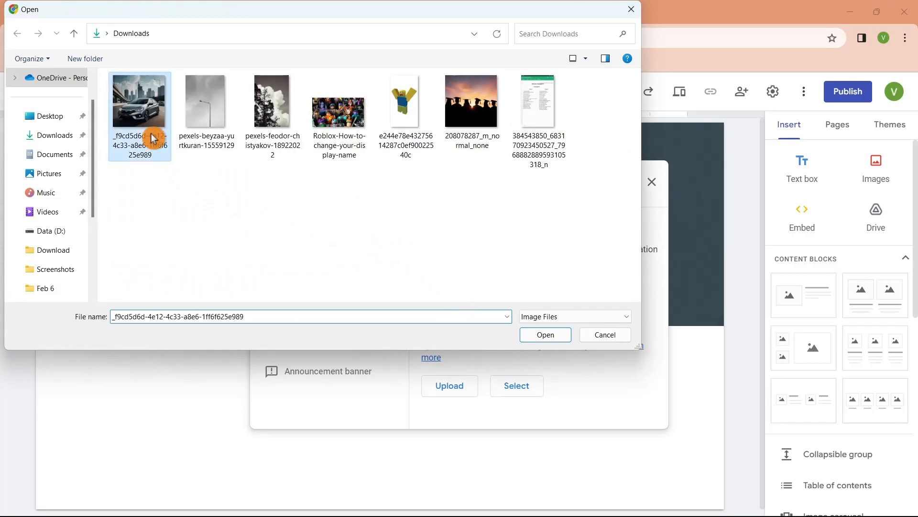
left_click(541, 335)
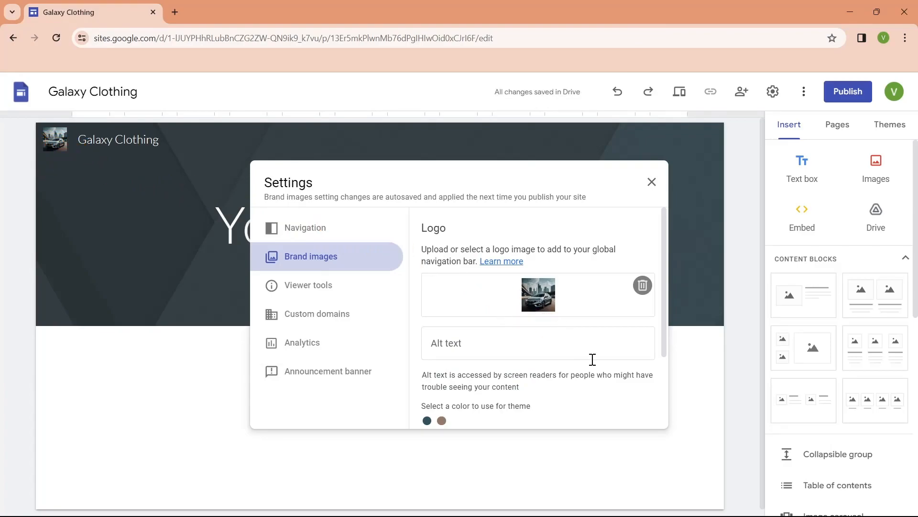
Step: Give the logo the alt text Galaxy Clothing
scroll(592, 359, "down", 2)
scroll(551, 326, "up", 2)
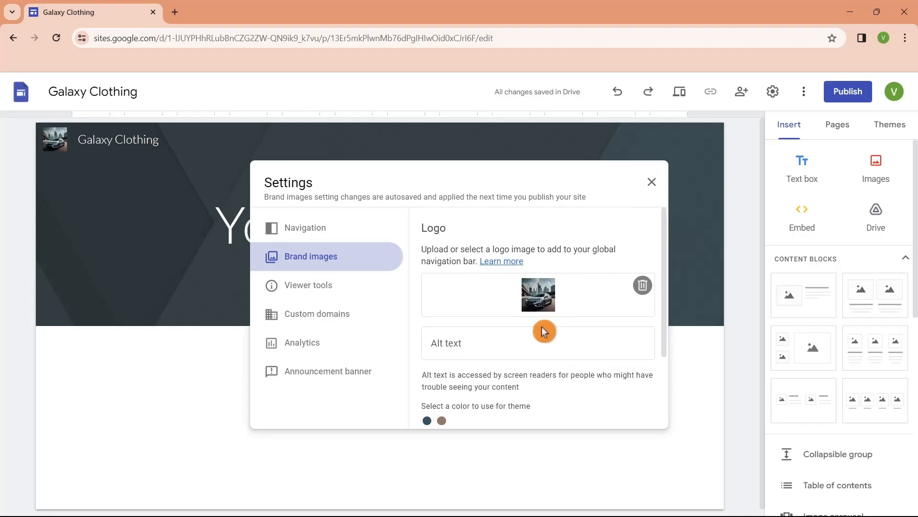
left_click(519, 345)
type("Galaxy")
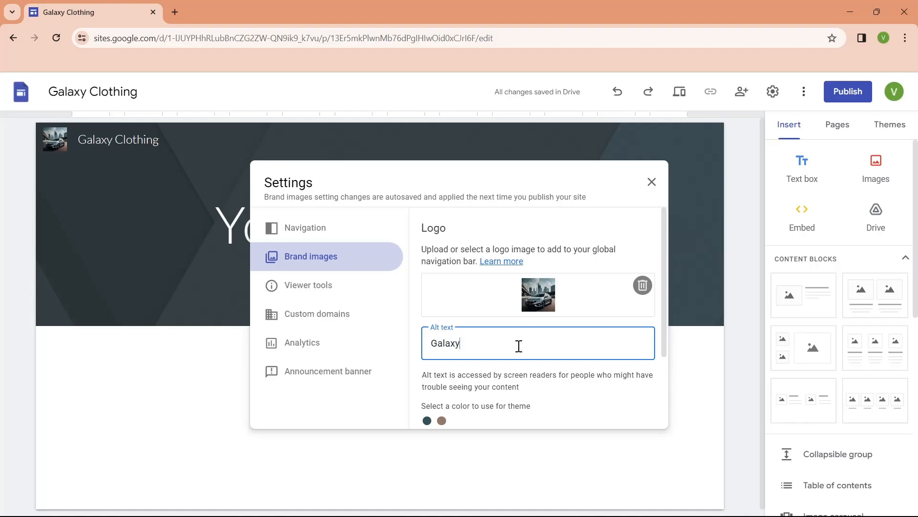
type(" Clothing")
Step: Try both theme colors suggested from the logo, the dark blue and the brown, and settle on the dark blue
scroll(519, 345, "down", 2)
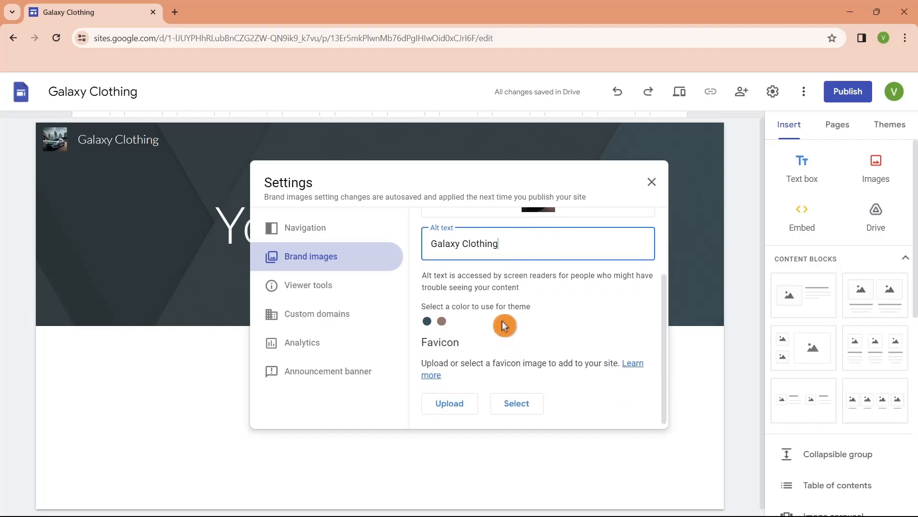
left_click(428, 315)
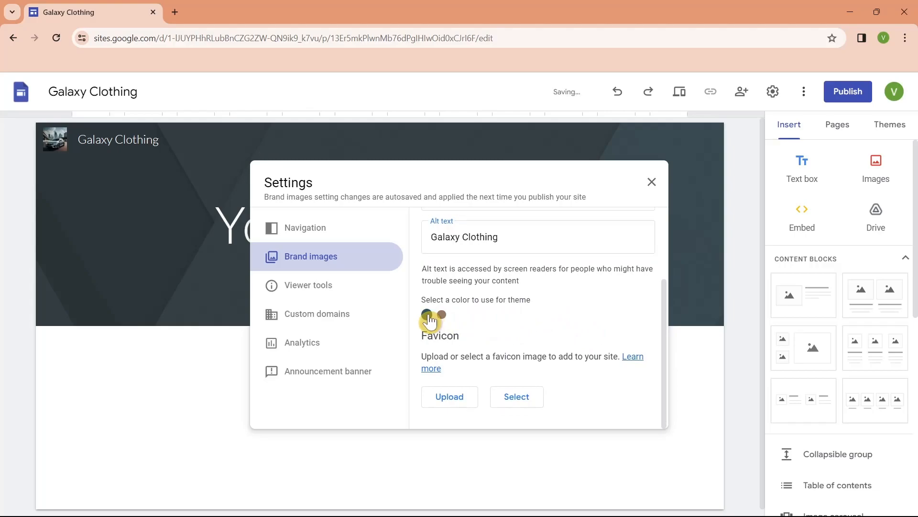
left_click(438, 316)
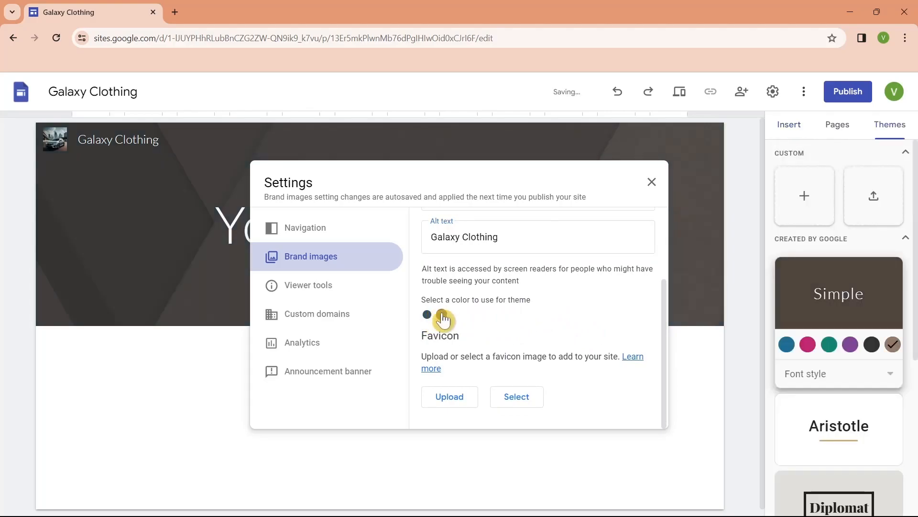
left_click(426, 315)
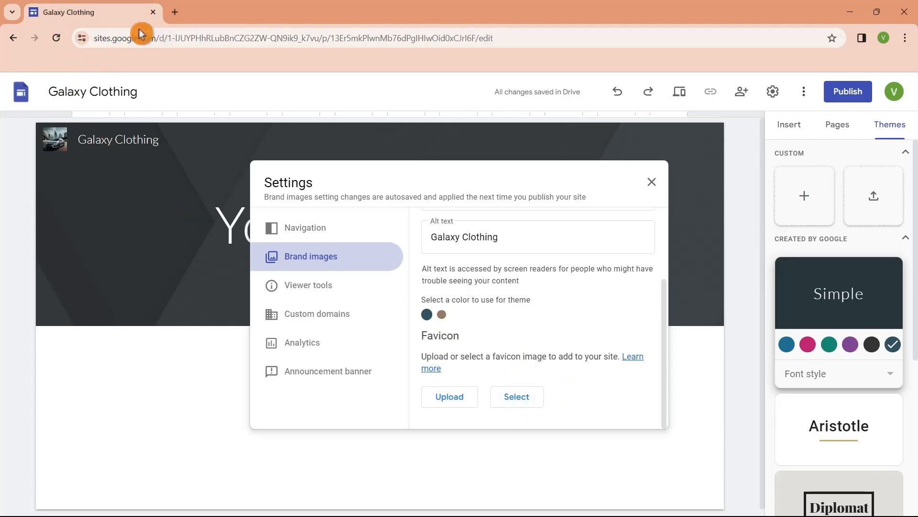
Step: Upload the same car image _f9cd5d6d-4e12-4c33-a8e6-1ff6f625e989 from the Downloads folder as the site's favicon
left_click(455, 395)
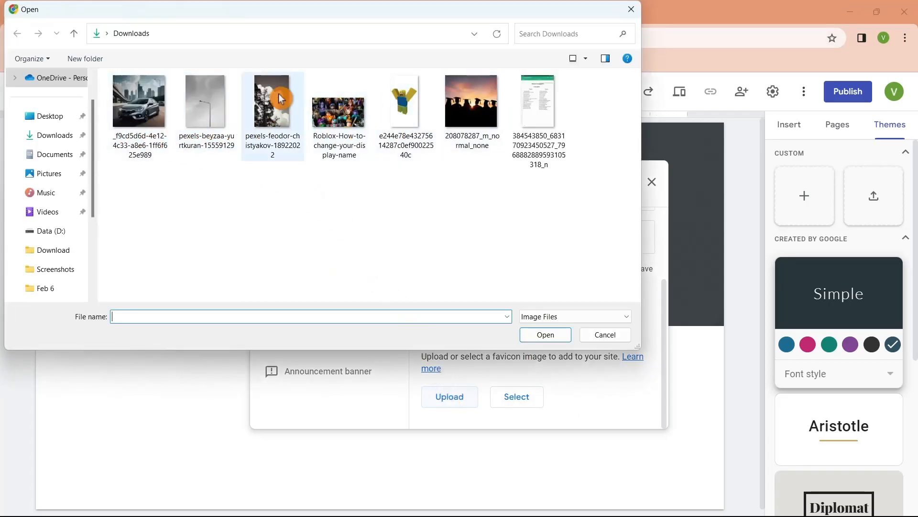
left_click(144, 118)
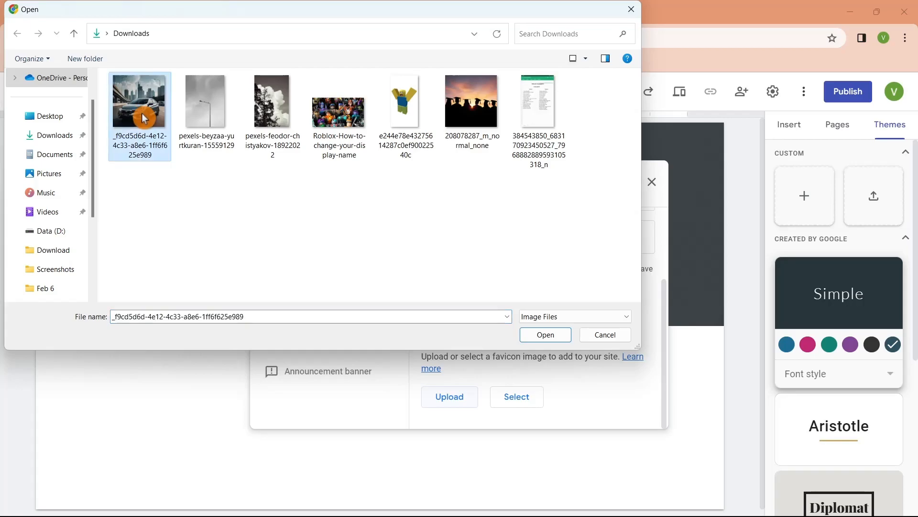
double_click(144, 118)
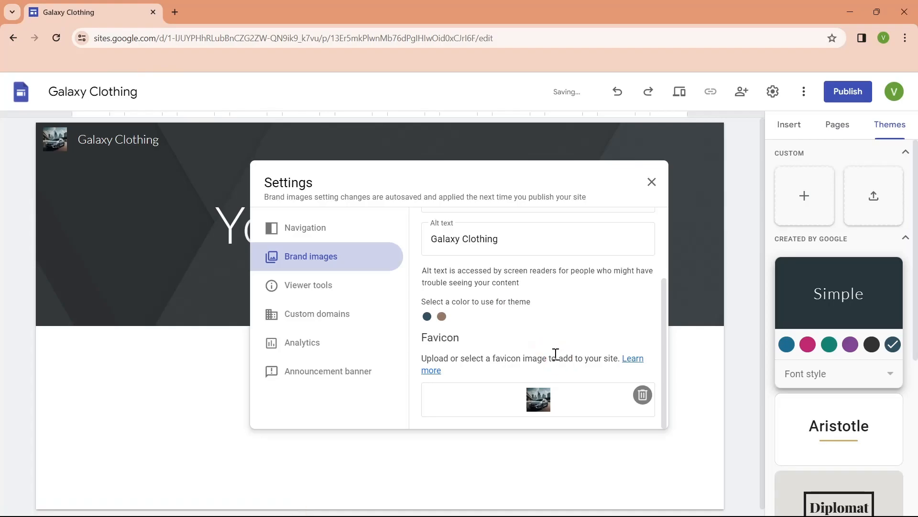
Step: Review the site's viewer tools, custom domain and analytics settings
left_click(314, 291)
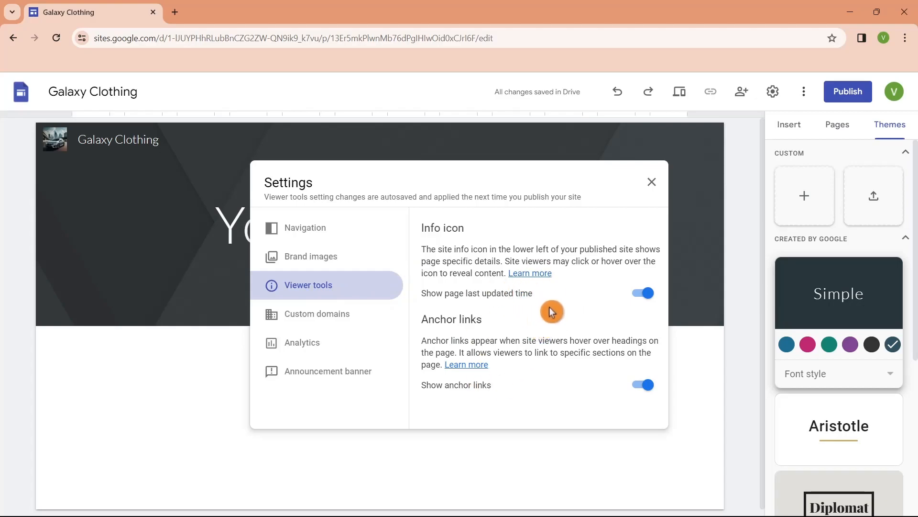
left_click(322, 317)
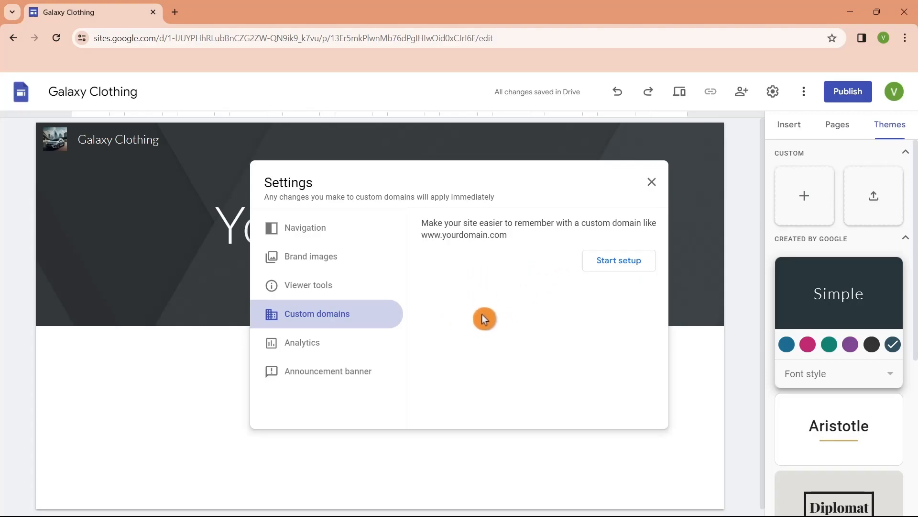
left_click(314, 343)
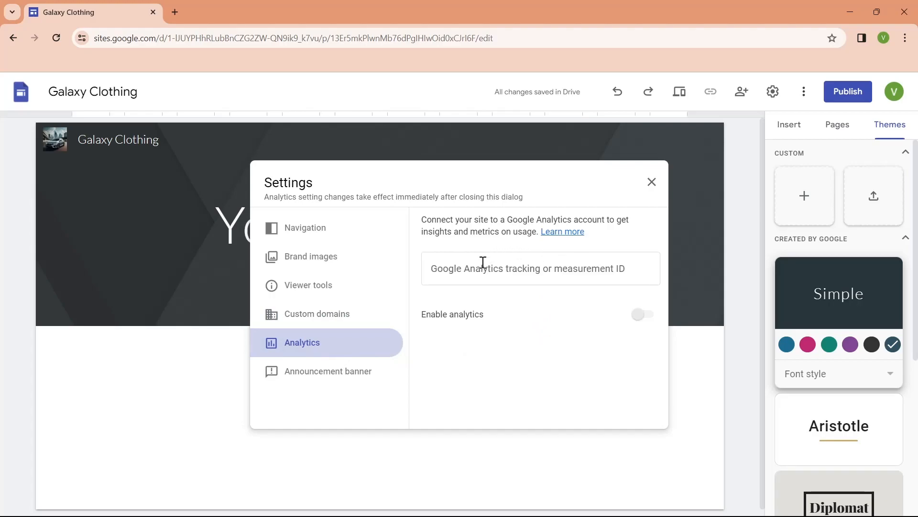
left_click(650, 304)
Step: Examine the announcement banner's color, message, button, link and visibility options, and close the site settings
left_click(308, 376)
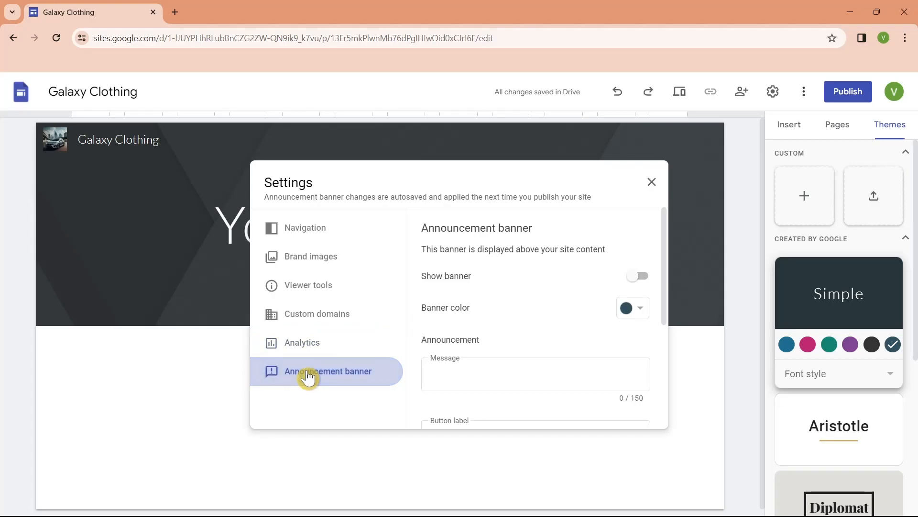
left_click(498, 328)
scroll(555, 326, "down", 4)
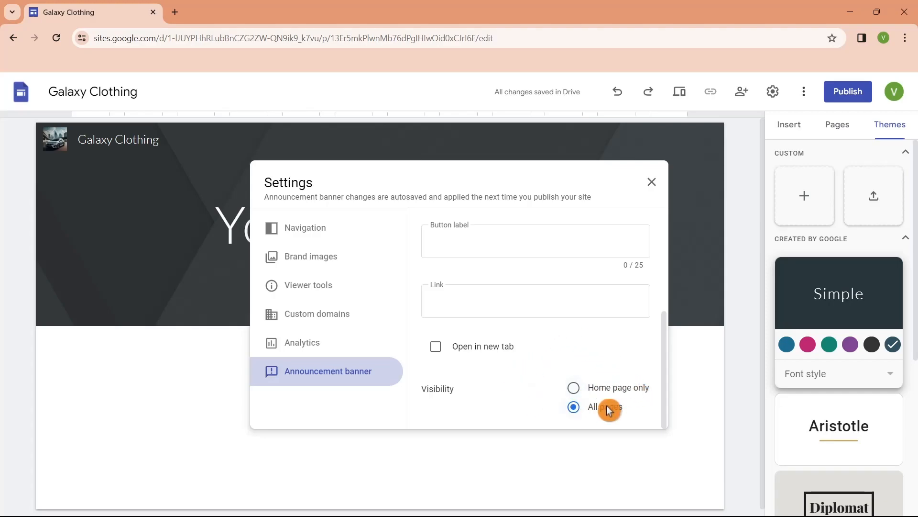
scroll(594, 360, "up", 4)
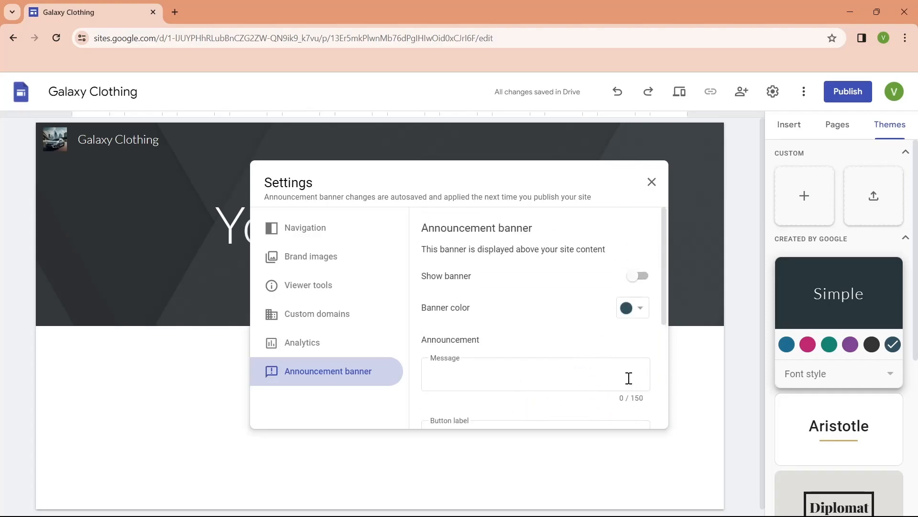
scroll(627, 380, "down", 4)
scroll(544, 317, "up", 4)
scroll(542, 316, "down", 4)
scroll(543, 318, "up", 4)
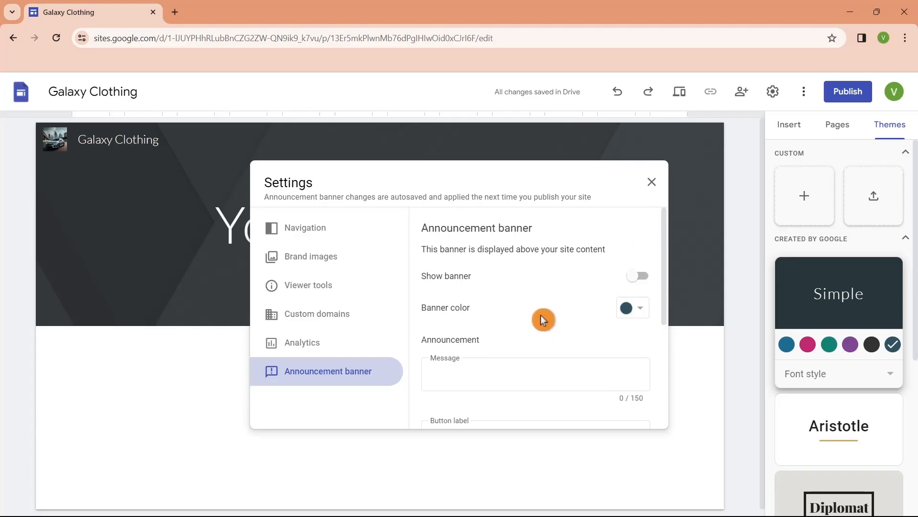
left_click(653, 187)
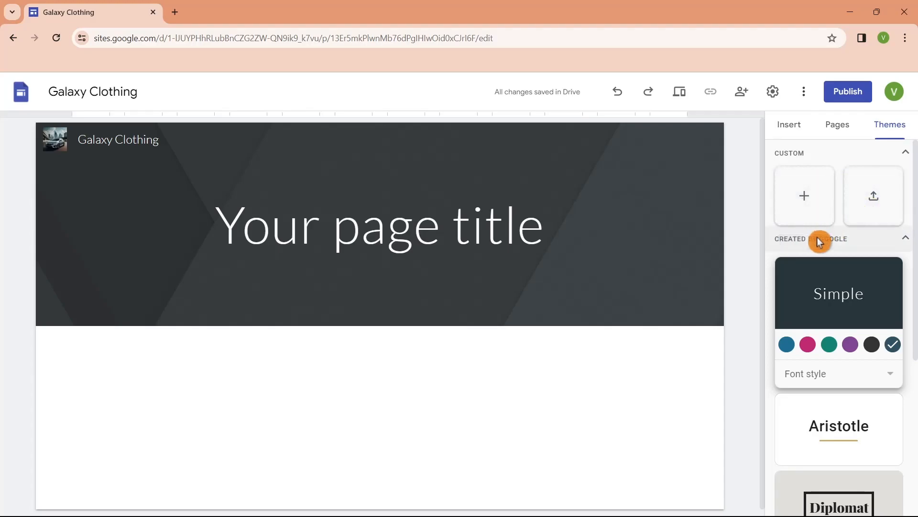
Step: Try the Aristotle, Diplomat, Vision, Level and Impression themes on the site, and return to the Simple theme
scroll(879, 244, "down", 2)
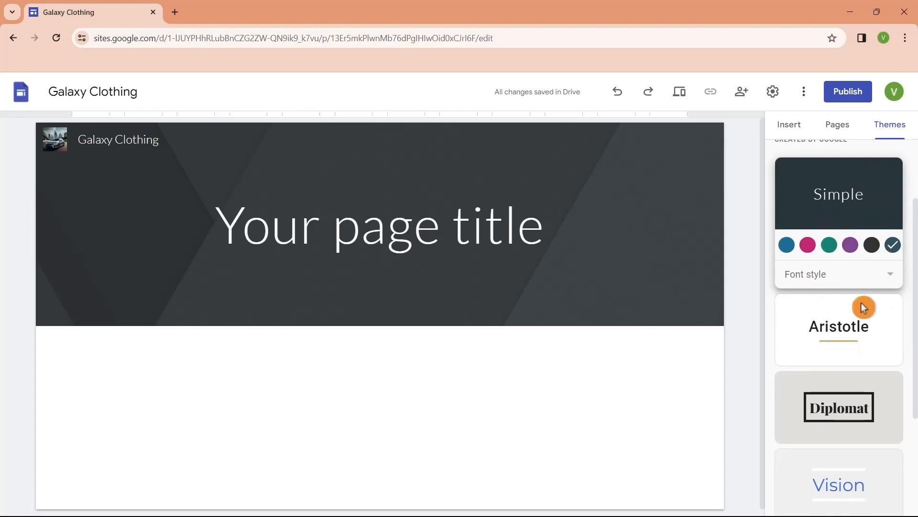
scroll(864, 307, "down", 2)
scroll(834, 307, "down", 1)
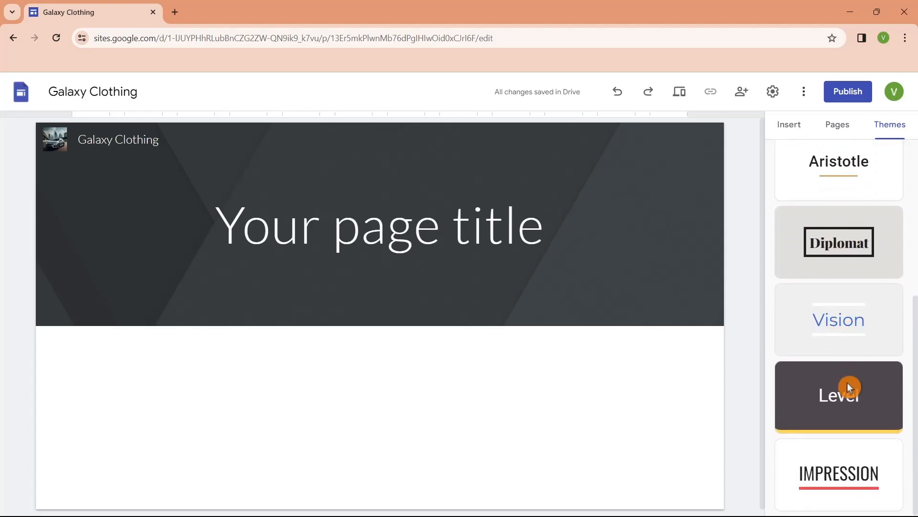
scroll(883, 348, "up", 2)
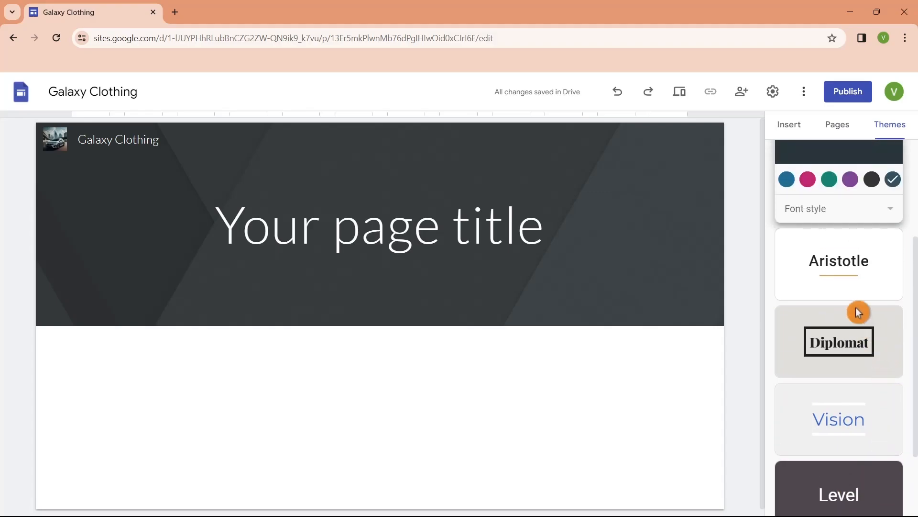
left_click(850, 276)
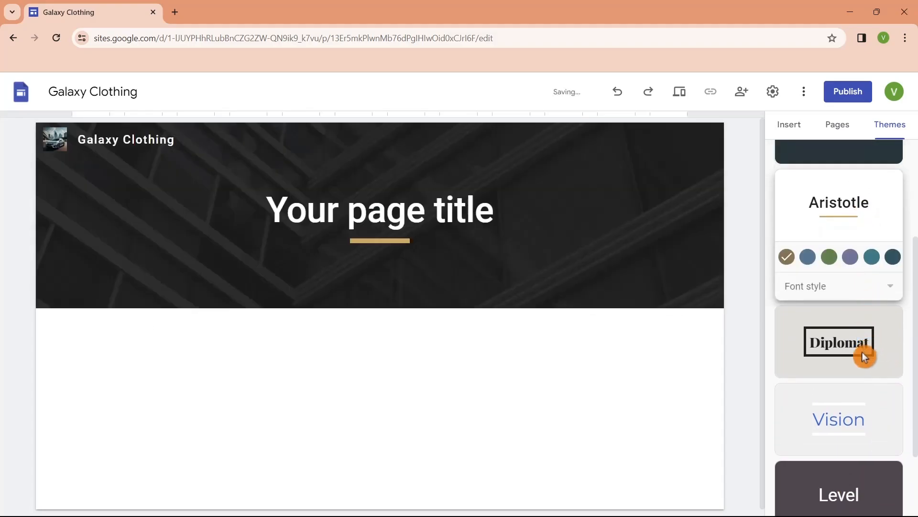
left_click(862, 351)
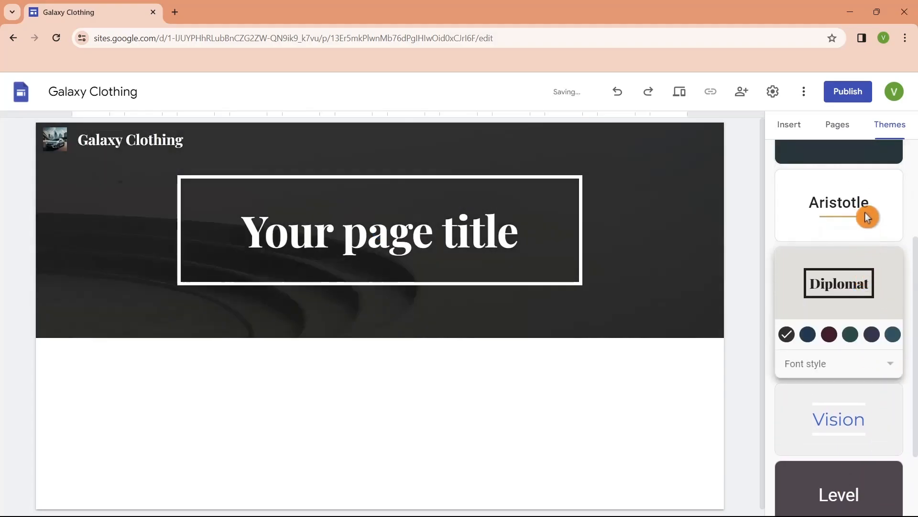
left_click(850, 429)
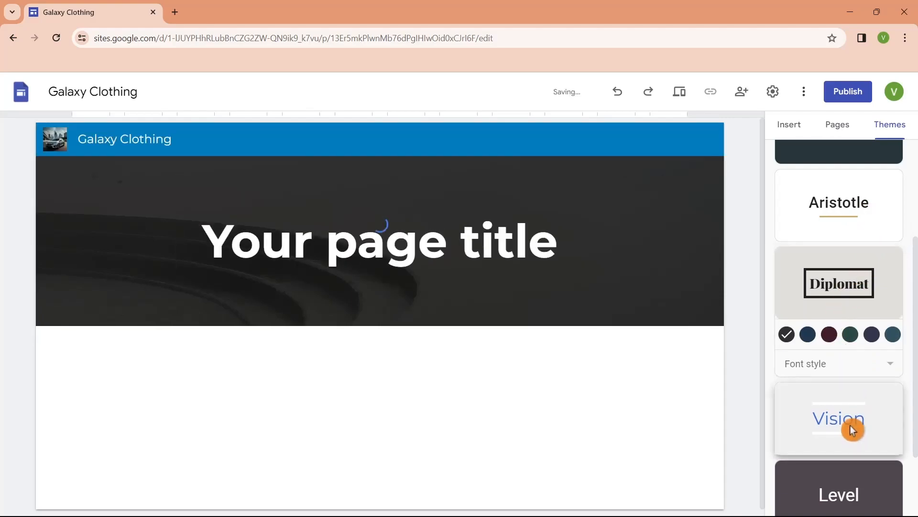
left_click(855, 396)
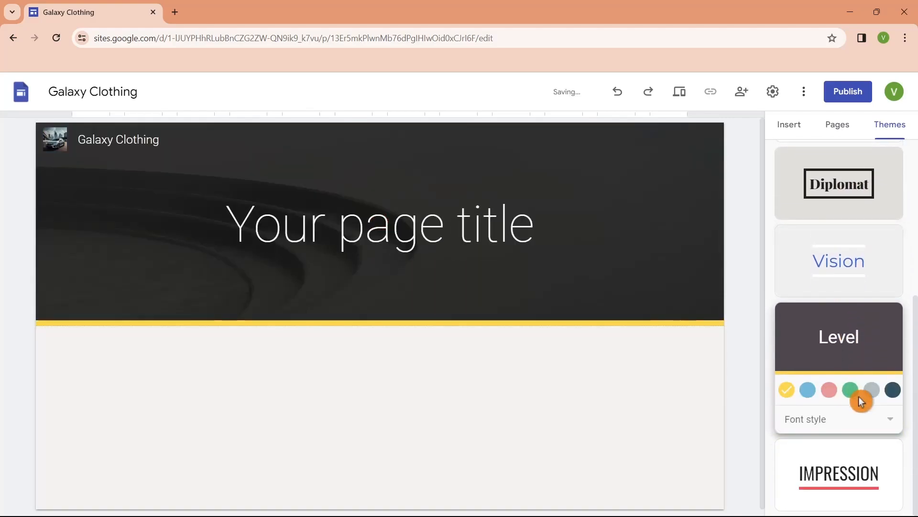
left_click(851, 468)
scroll(856, 392, "up", 5)
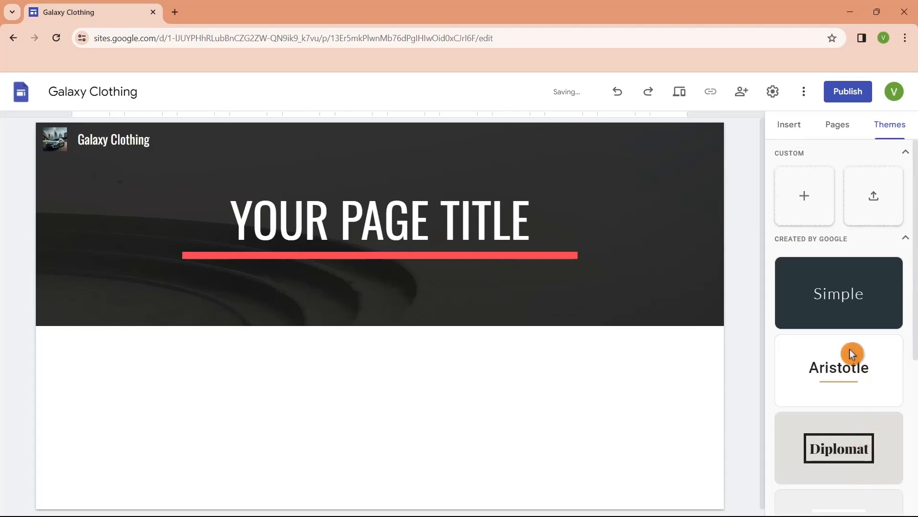
left_click(856, 369)
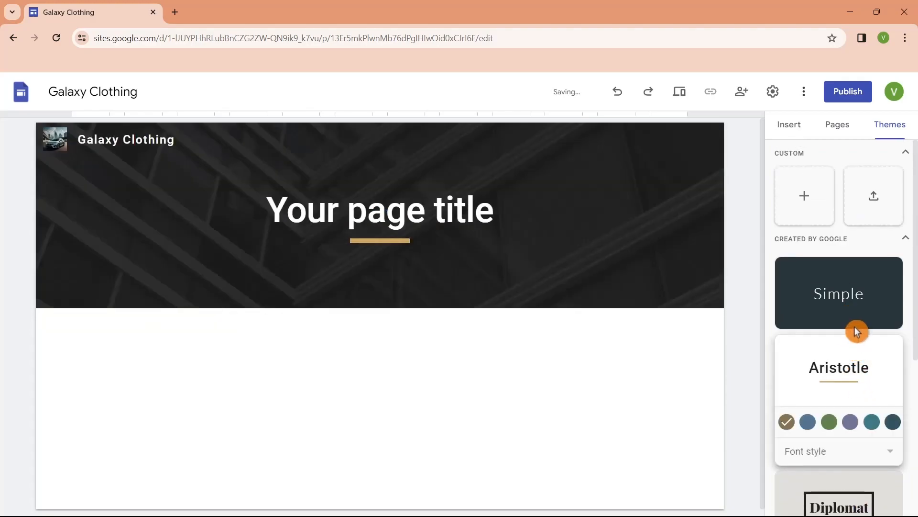
left_click(855, 313)
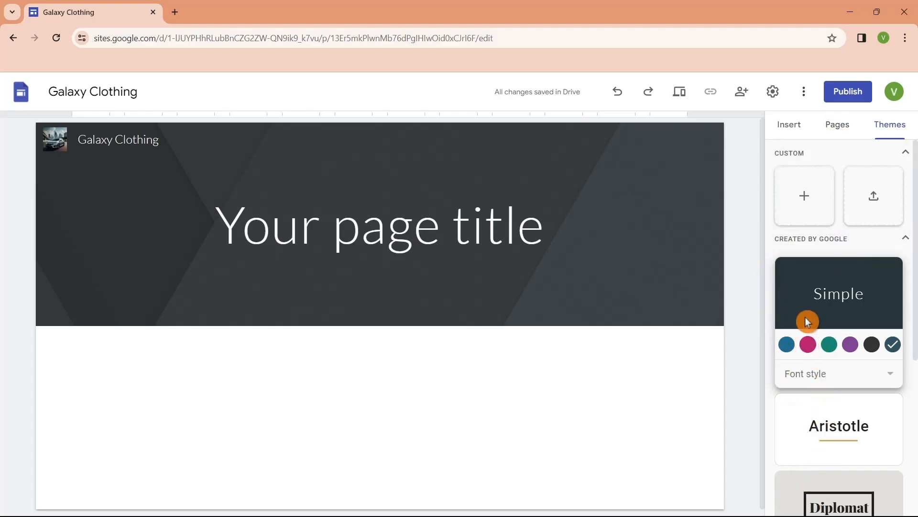
Step: Add a new page named About to the site
left_click(834, 136)
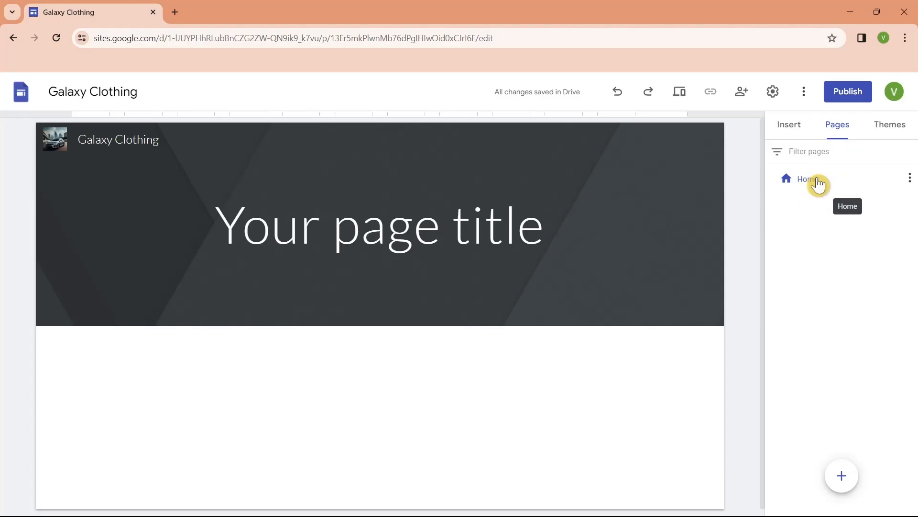
mouse_move(844, 476)
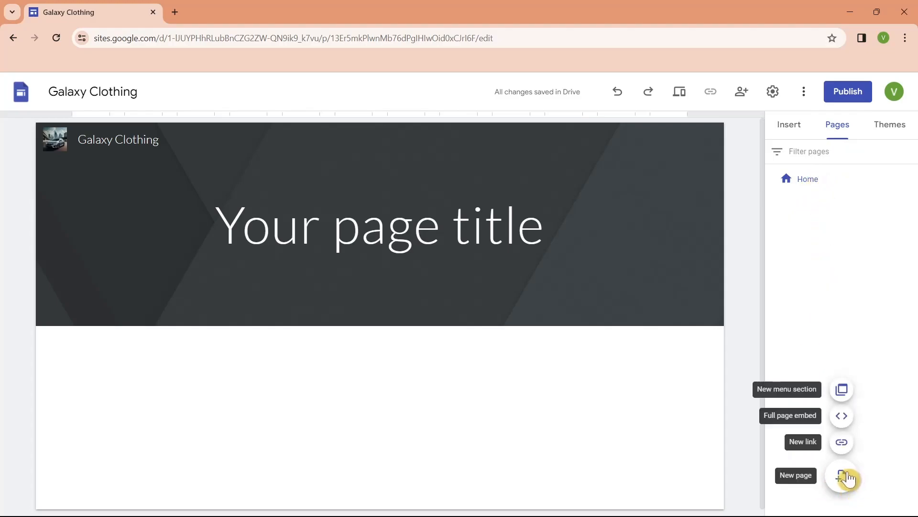
left_click(816, 389)
mouse_move(841, 478)
left_click(835, 486)
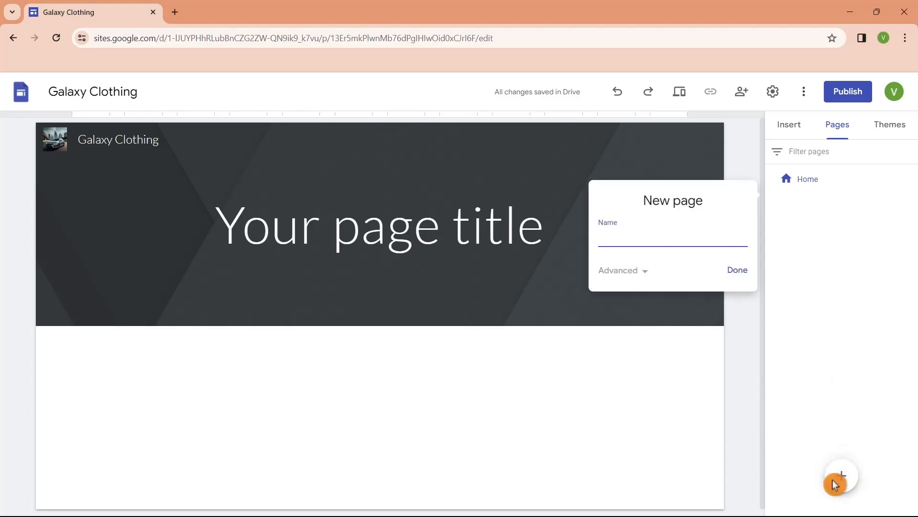
type("About")
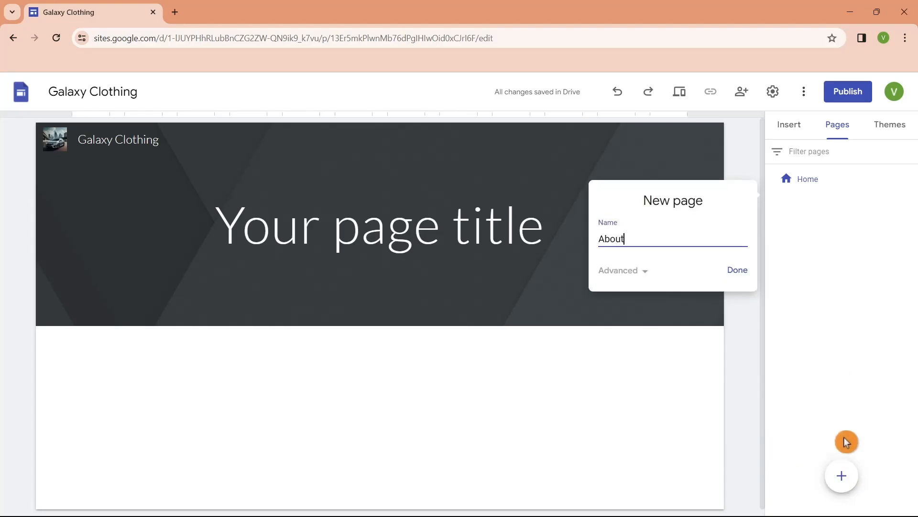
left_click(737, 270)
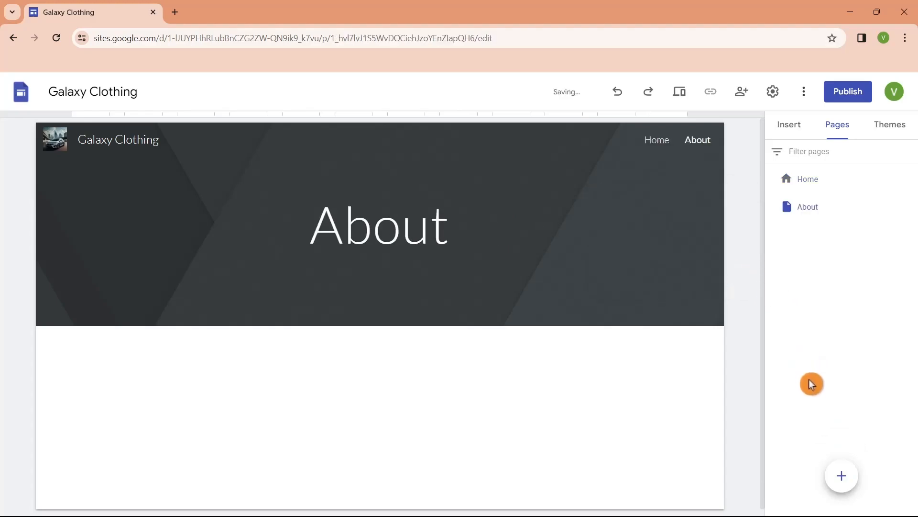
Step: Add a new page named Contacts to the site
left_click(838, 477)
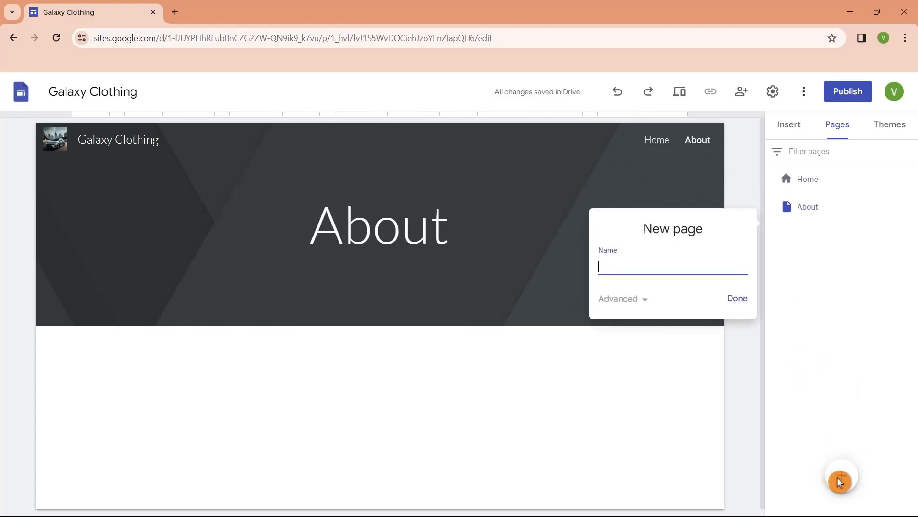
type("Contact")
left_click(739, 301)
type("s")
left_click(739, 302)
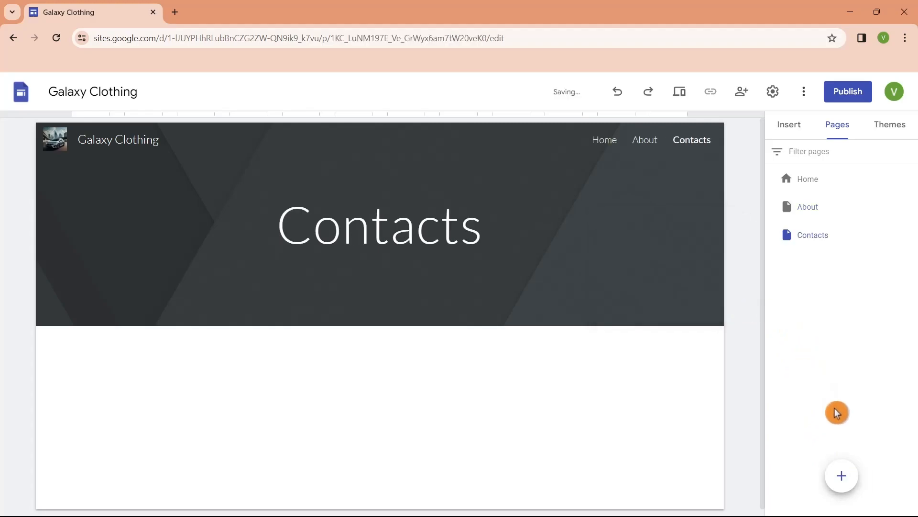
Step: Add a new page named Location to the site
left_click(843, 476)
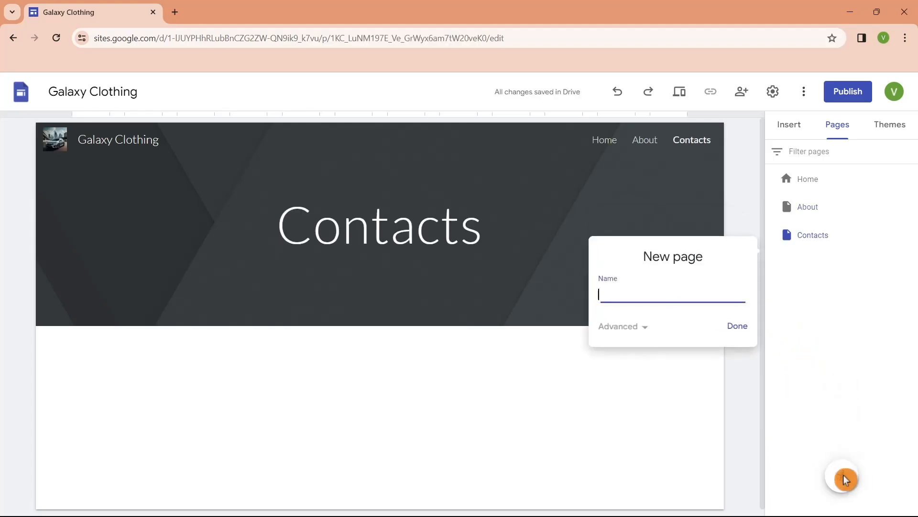
type("Location")
left_click(739, 327)
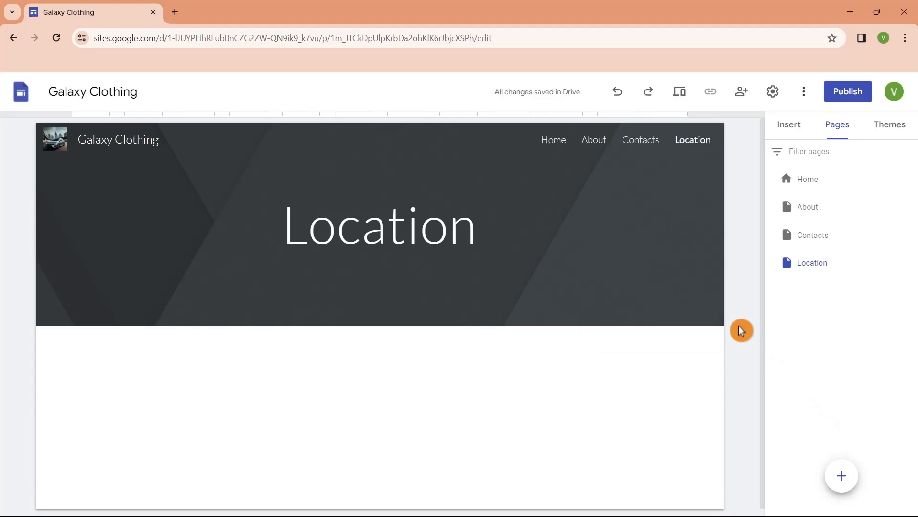
Step: Check the header navigation by visiting the About, Contacts and Location pages, and return to the Home page
left_click_drag(812, 258, 829, 280)
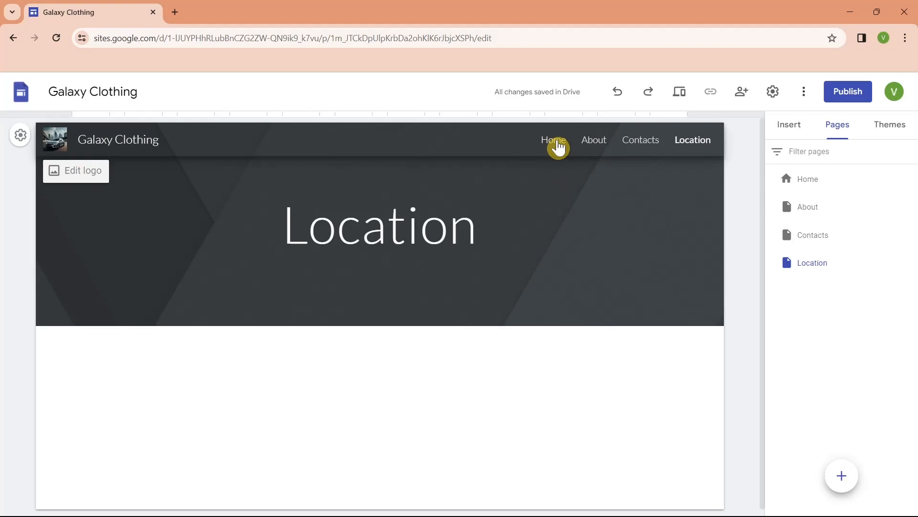
left_click(594, 144)
left_click(636, 150)
left_click(689, 146)
left_click(554, 145)
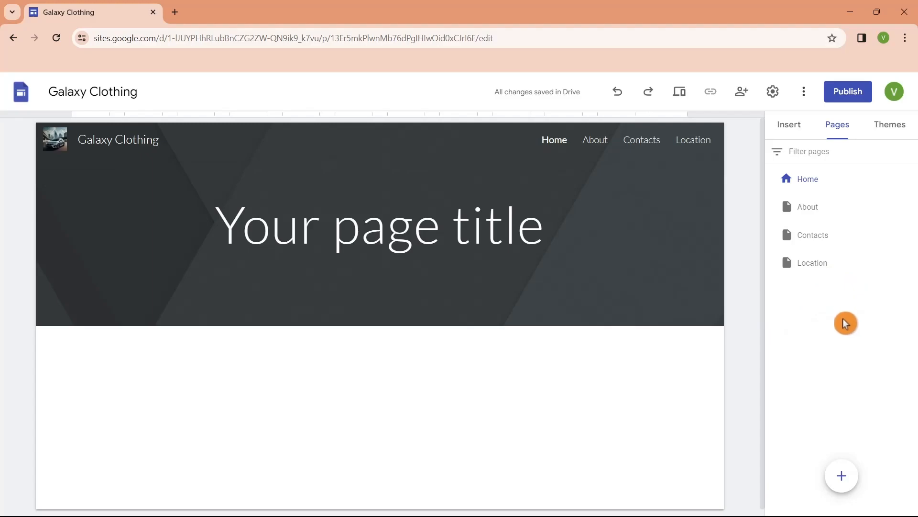
Step: Add a new page named Vision to the site
mouse_move(842, 480)
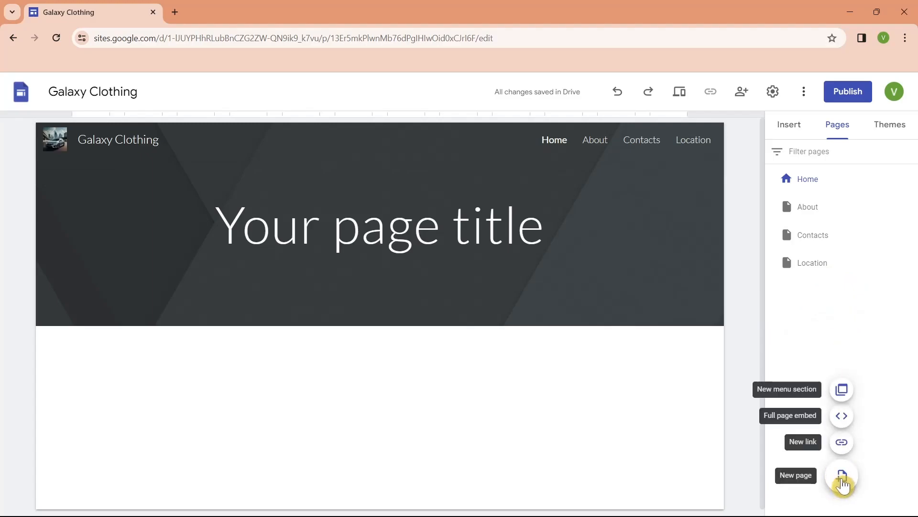
left_click(842, 478)
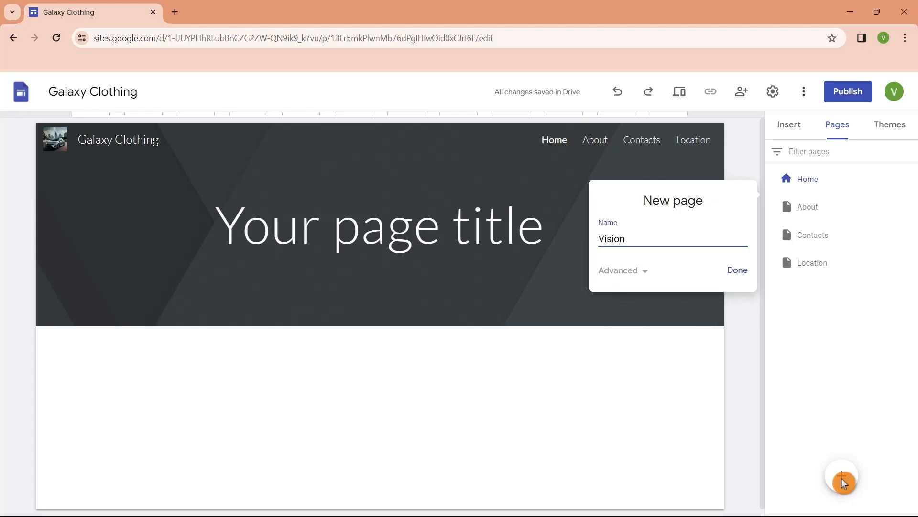
left_click(737, 271)
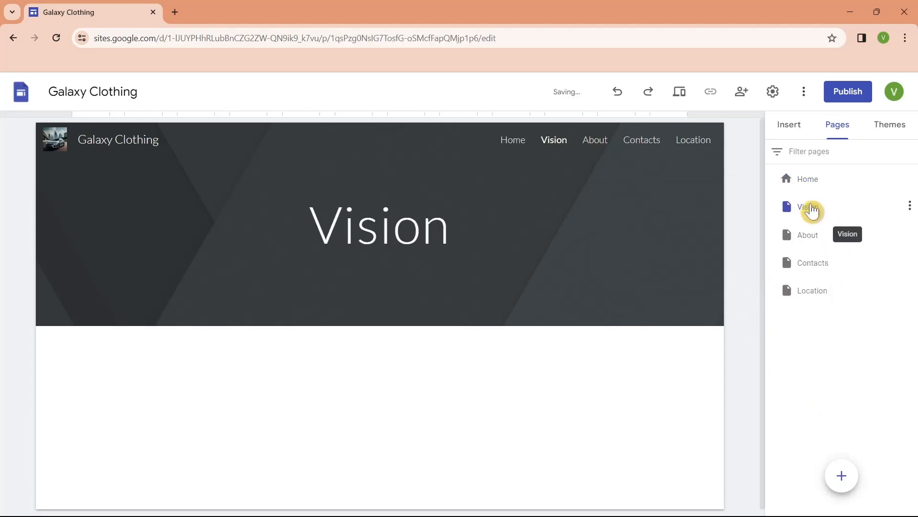
Step: Nest the Vision page under About as a subpage and expand the About submenu in the site's header navigation
left_click_drag(812, 210, 815, 244)
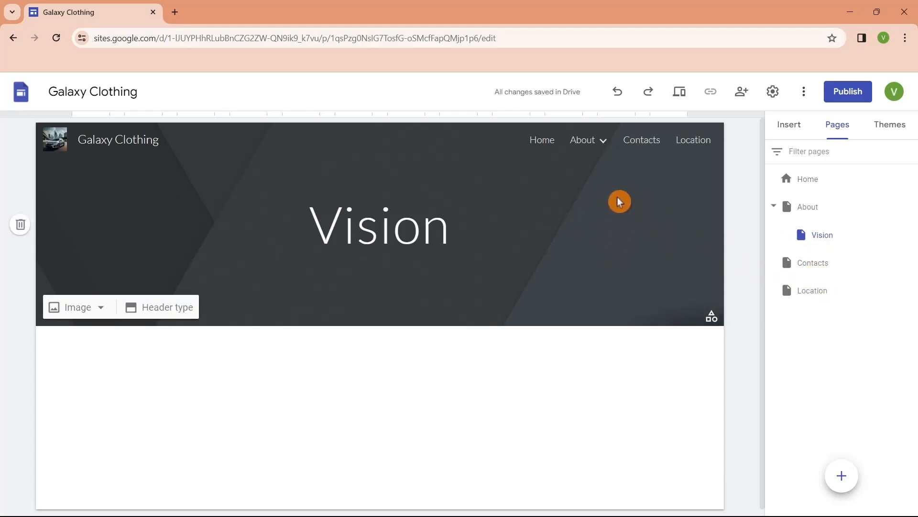
left_click(600, 147)
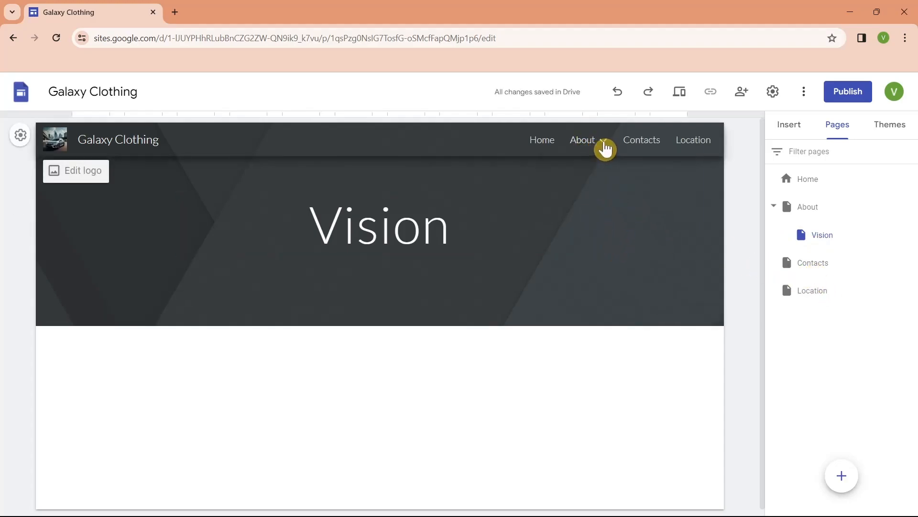
left_click(605, 148)
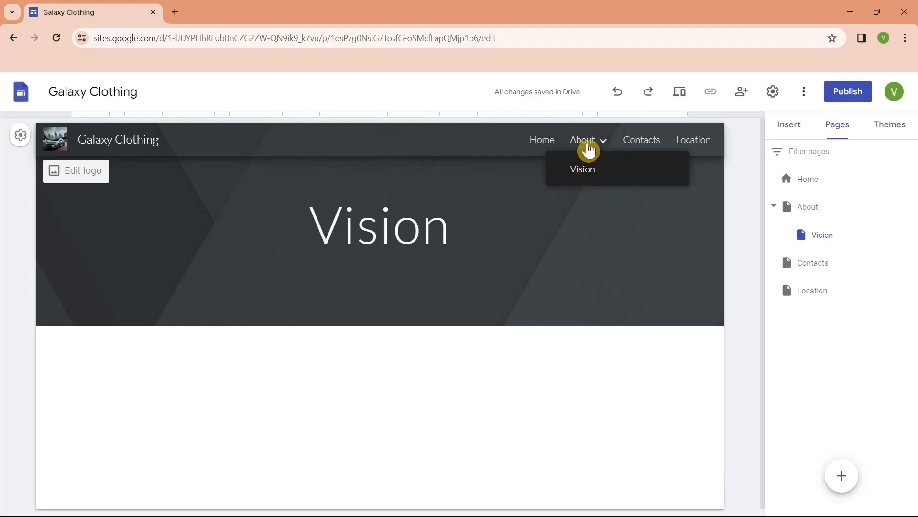
Step: Visit the About page through the site's header navigation
left_click(589, 150)
left_click(554, 142)
left_click(590, 150)
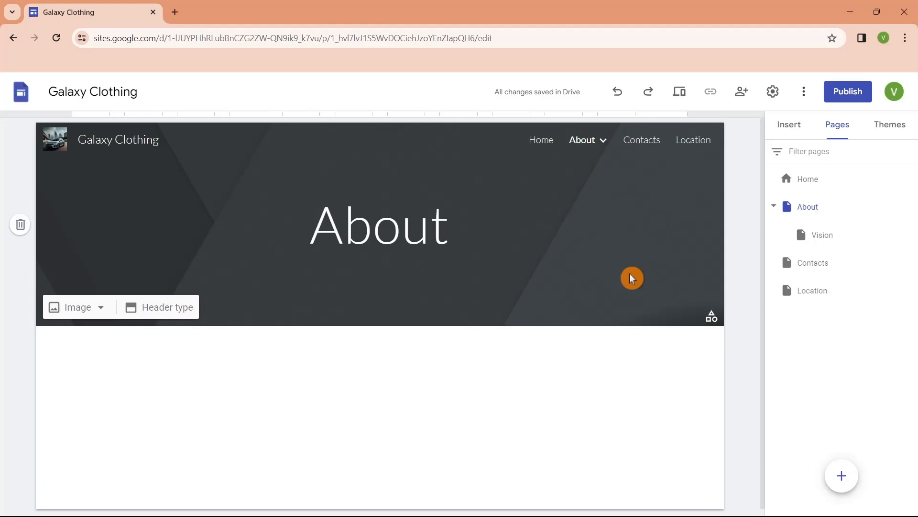
Step: Add a new menu section named Products to the site
mouse_move(837, 482)
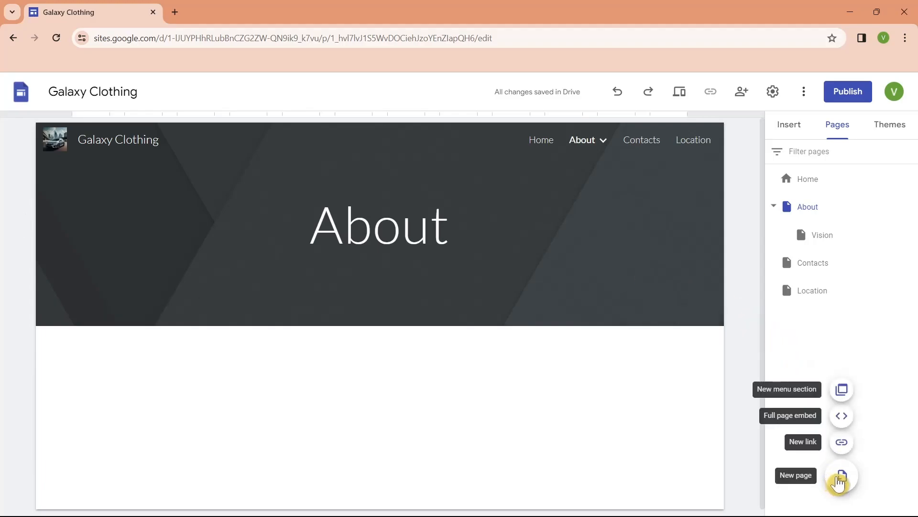
left_click(842, 391)
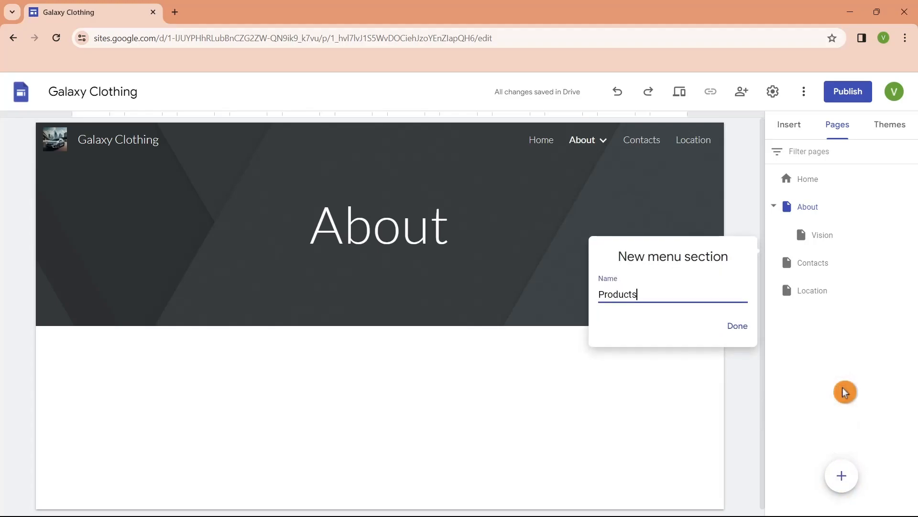
type("Products")
left_click(741, 327)
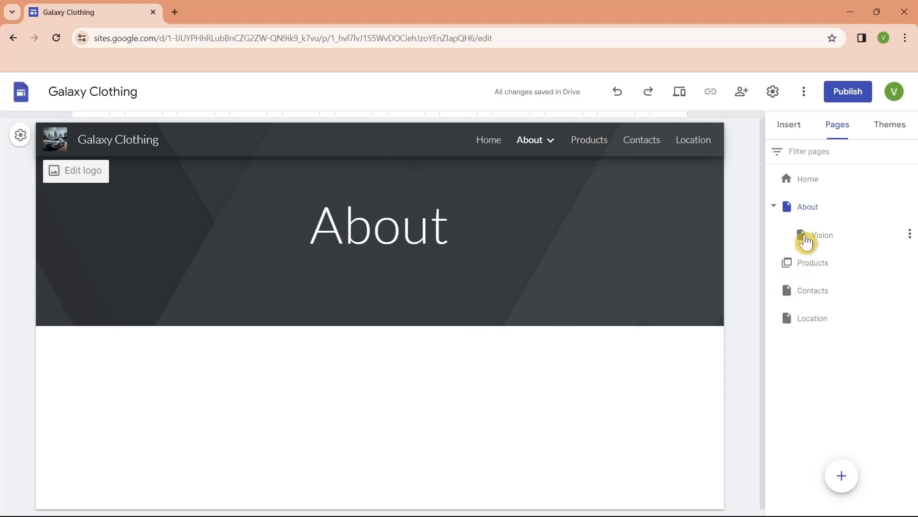
Step: Add a new page named Product 1 to the site
mouse_move(845, 482)
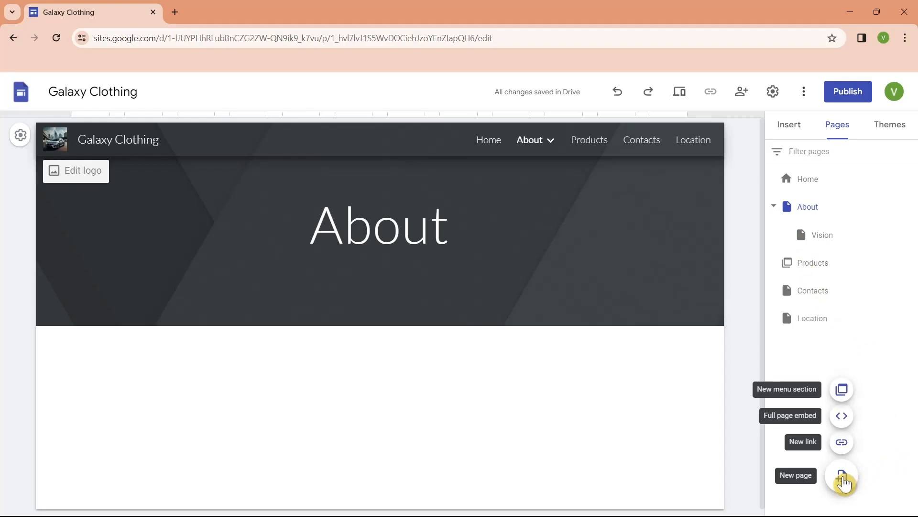
left_click(843, 477)
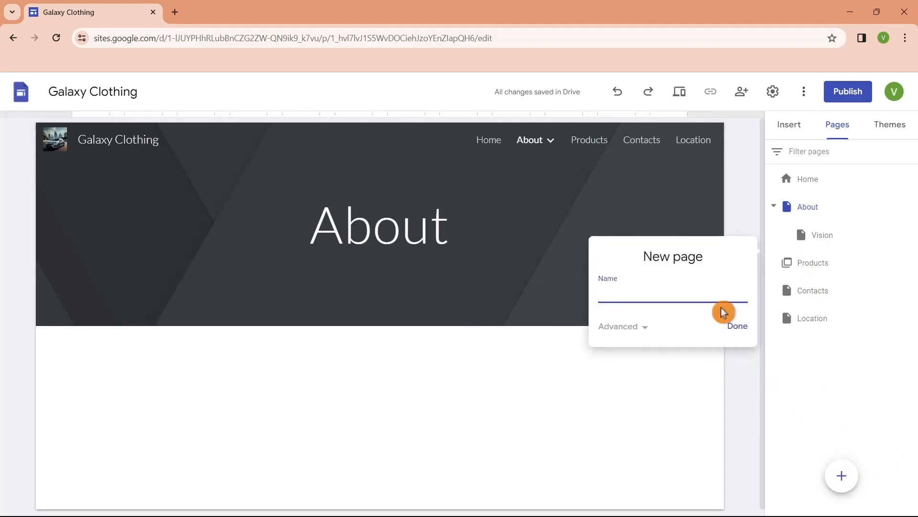
type("product 1")
key("Home")
key("Delete")
type("P")
left_click(739, 334)
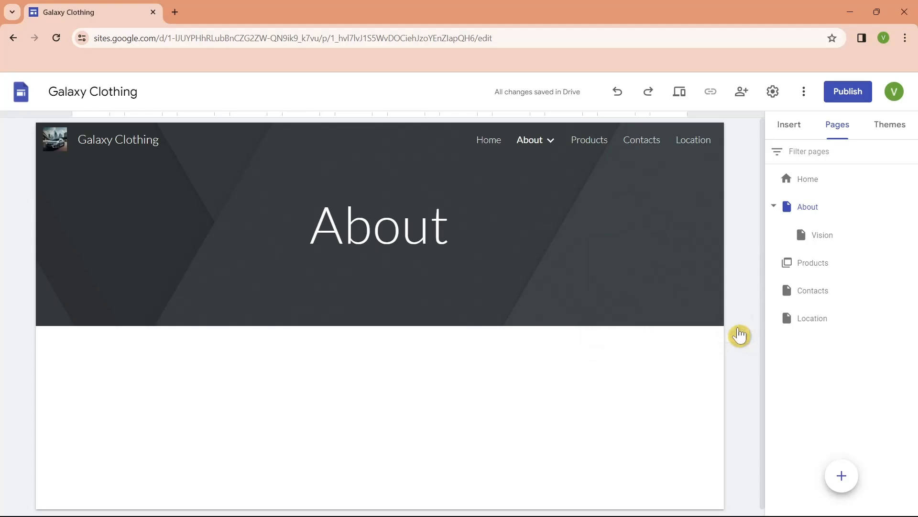
Step: Nest the Product 1 page under the Products section and check the Products and About submenus in the header navigation
left_click_drag(814, 266, 821, 300)
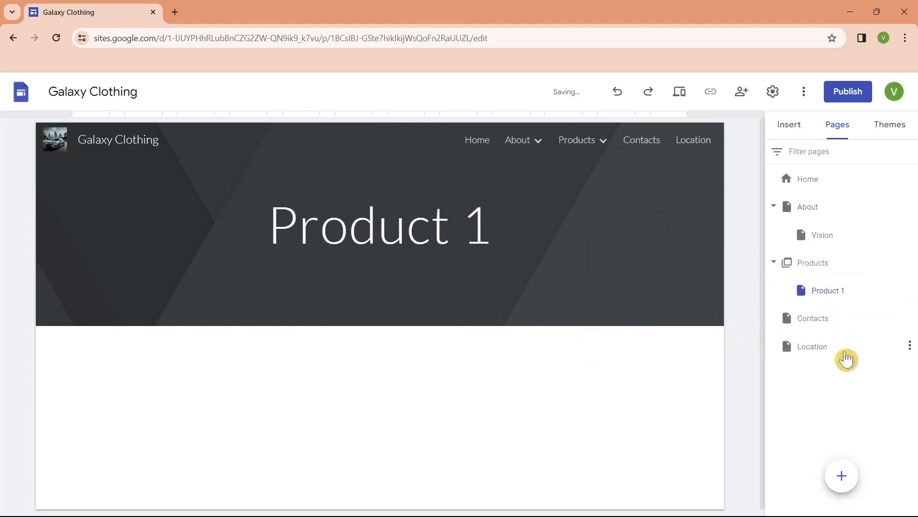
mouse_move(542, 145)
mouse_move(574, 142)
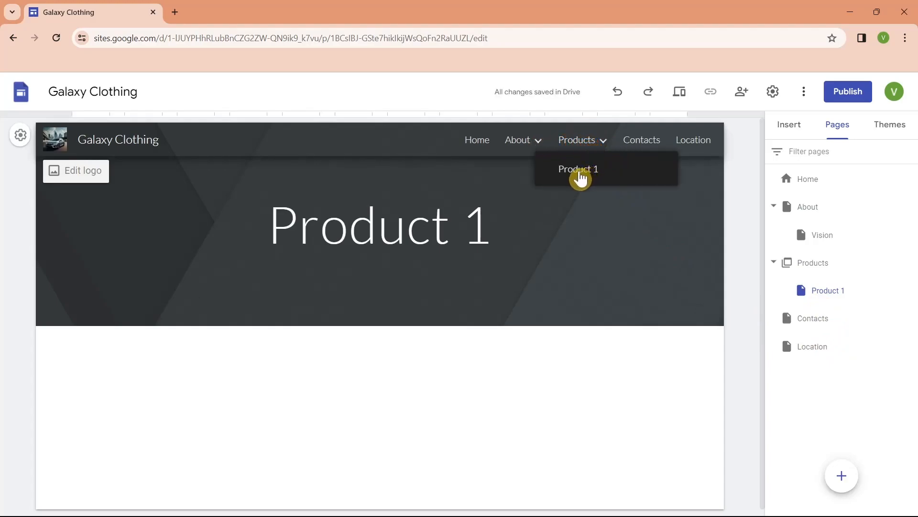
left_click(581, 178)
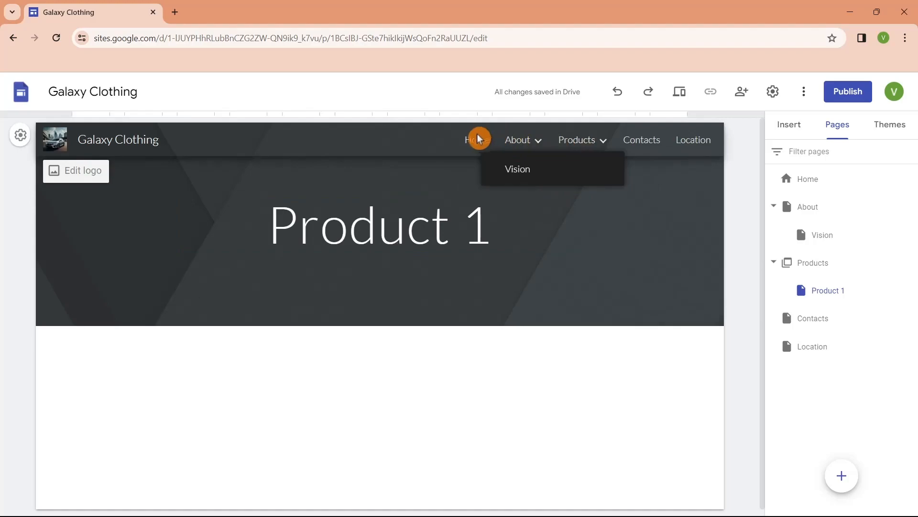
mouse_move(500, 137)
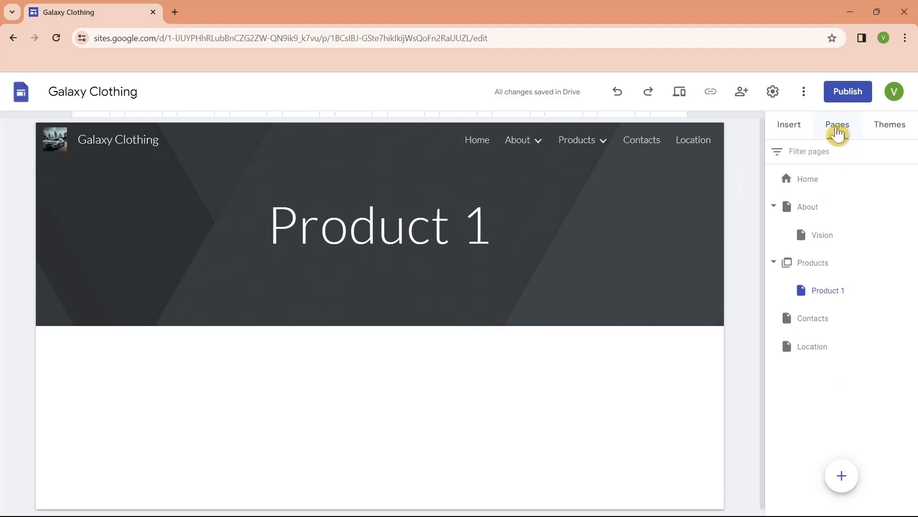
Step: Examine the elements and content blocks available for insertion on the page
left_click(784, 125)
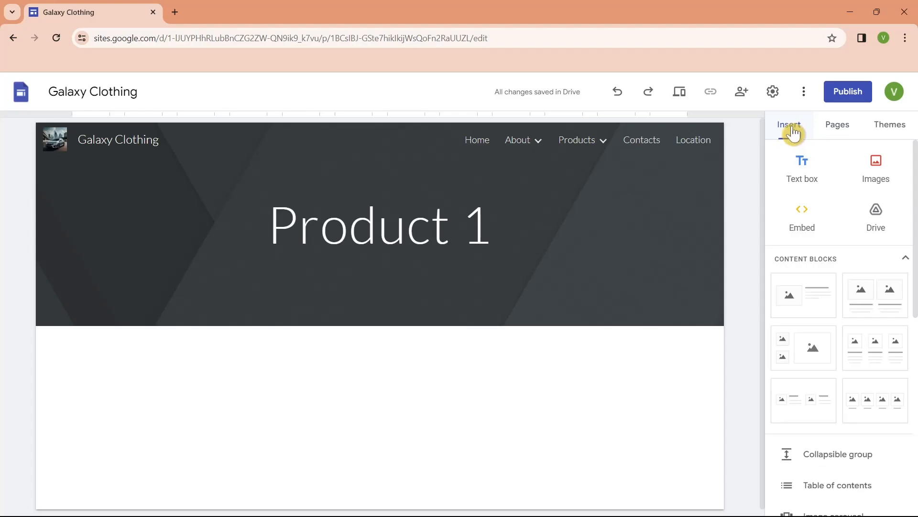
scroll(866, 344, "down", 8)
scroll(865, 347, "up", 2)
scroll(865, 345, "up", 4)
scroll(865, 345, "down", 2)
scroll(866, 345, "up", 4)
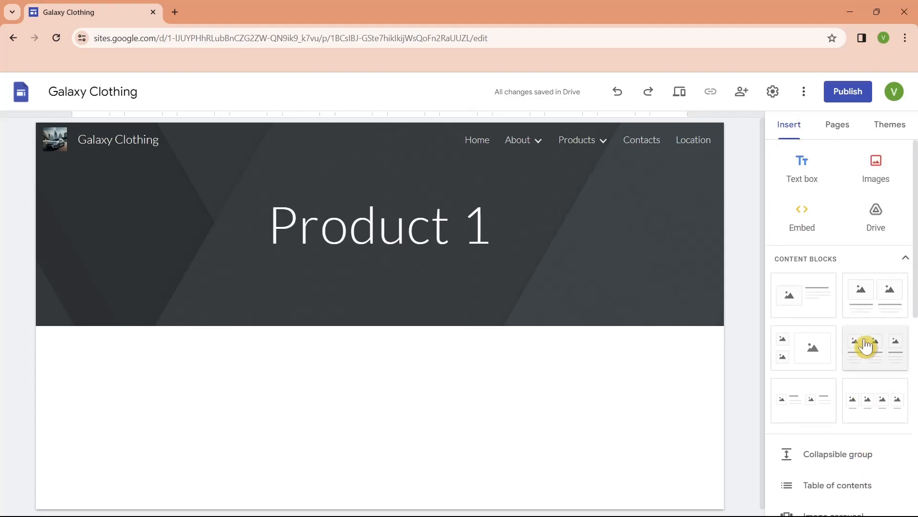
Step: Replace the Home page's placeholder title with Galaxy, using the Title text style
left_click(477, 141)
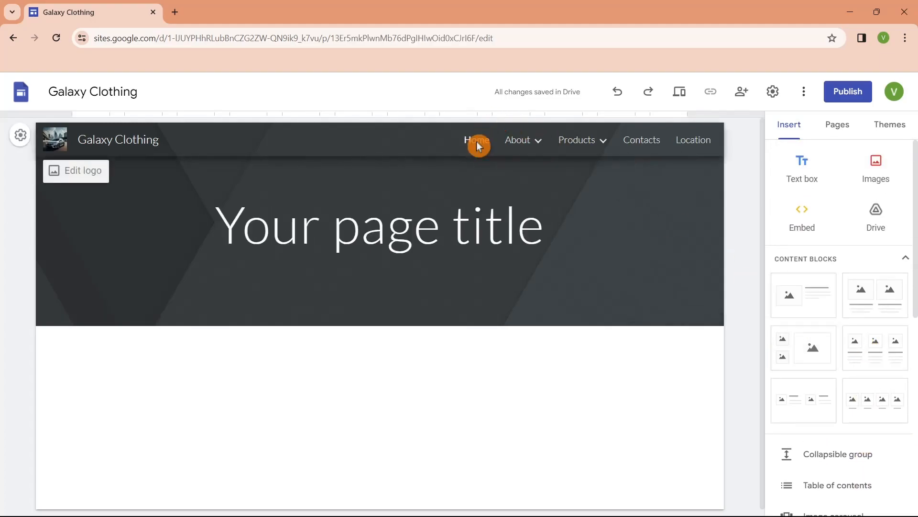
triple_click(485, 236)
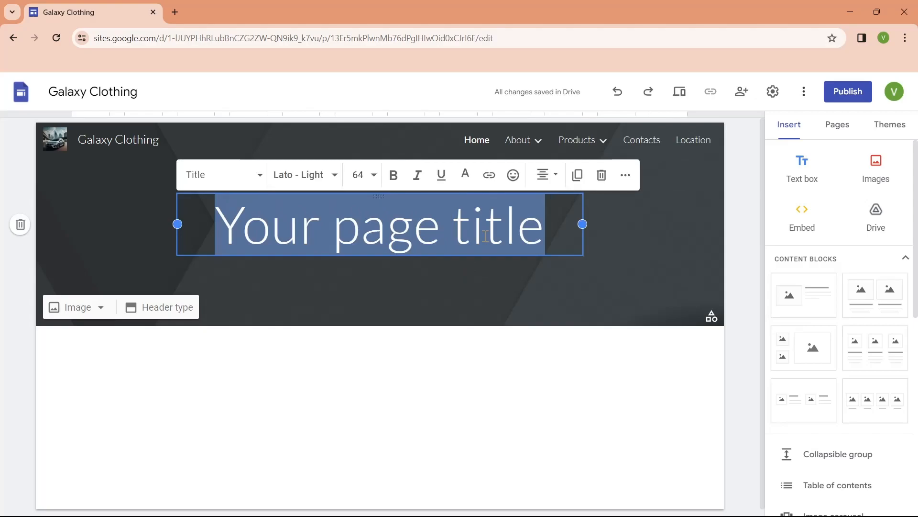
type("Gala")
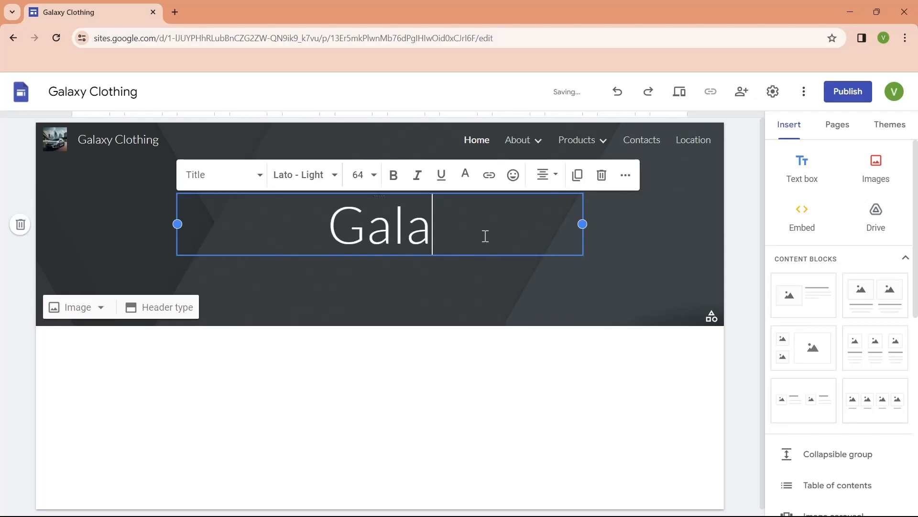
type("xy")
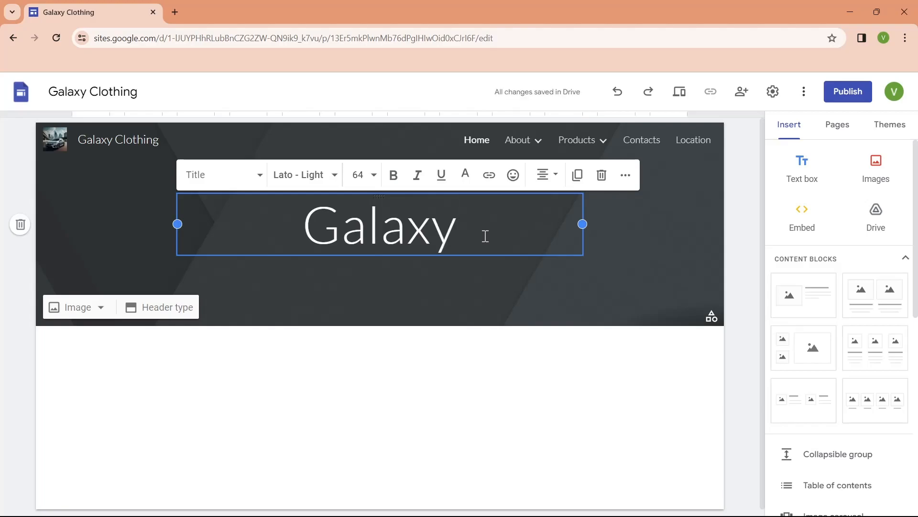
left_click(253, 178)
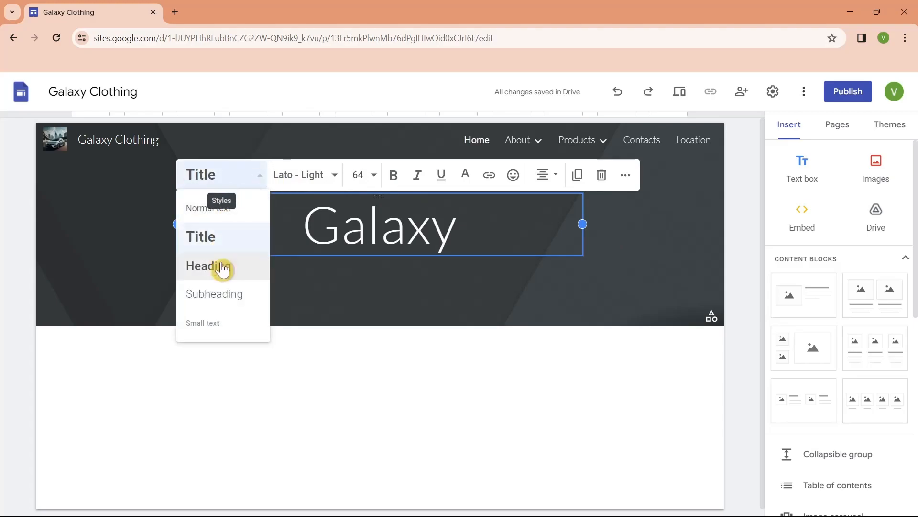
left_click(211, 239)
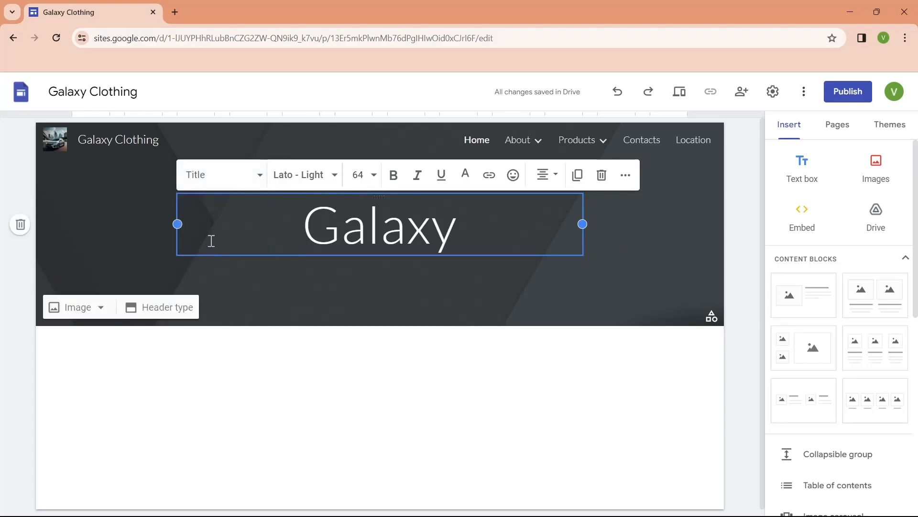
Step: Set the font of the Home page's Galaxy title to Lexend Extra Bold
left_click(319, 180)
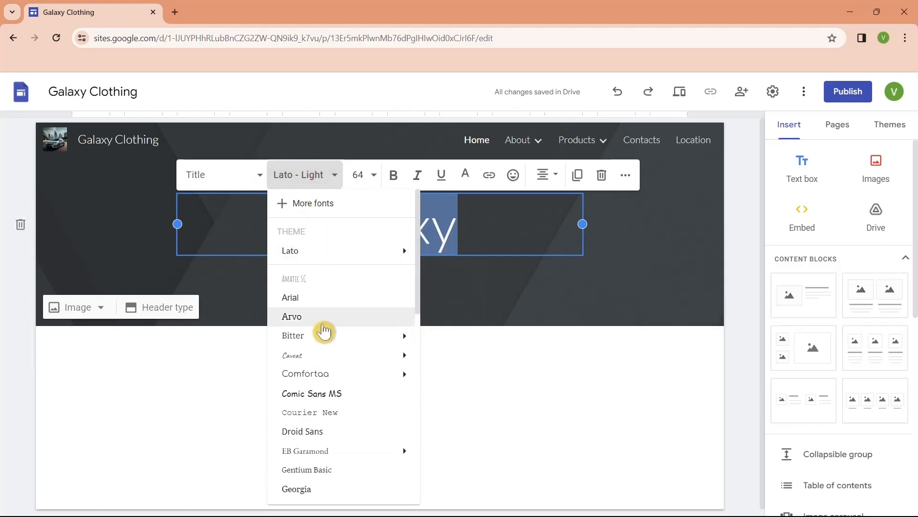
scroll(317, 444, "down", 4)
mouse_move(328, 351)
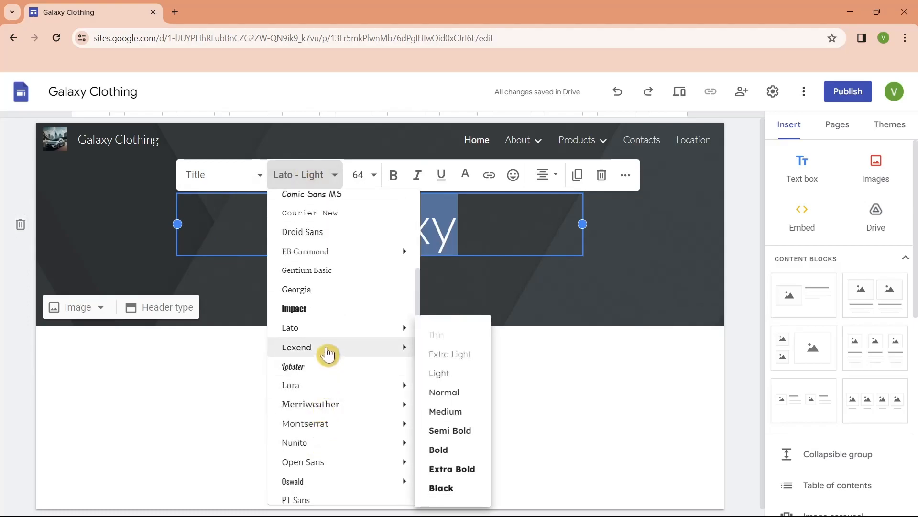
left_click(452, 468)
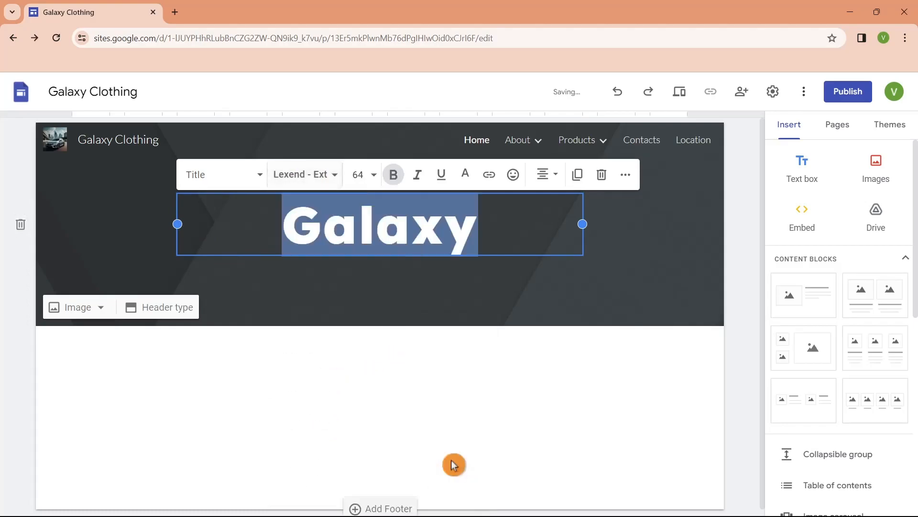
left_click(500, 233)
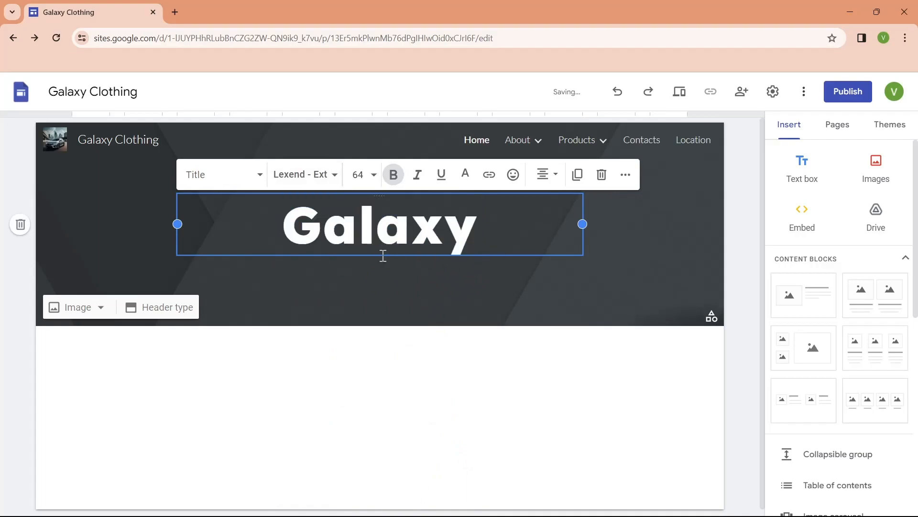
Step: Review the Galaxy title's font sizes and extra formatting options, and try left alignment before restoring centre alignment
left_click(363, 175)
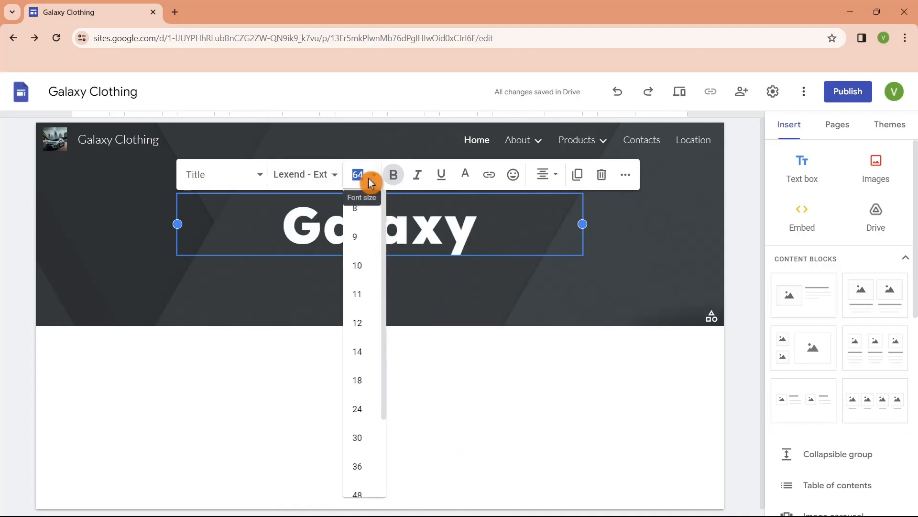
scroll(361, 434, "down", 3)
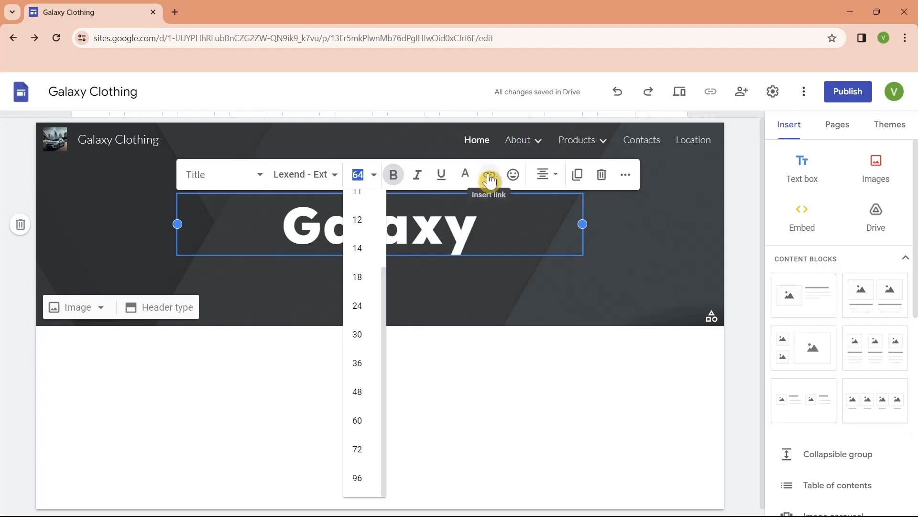
left_click(551, 180)
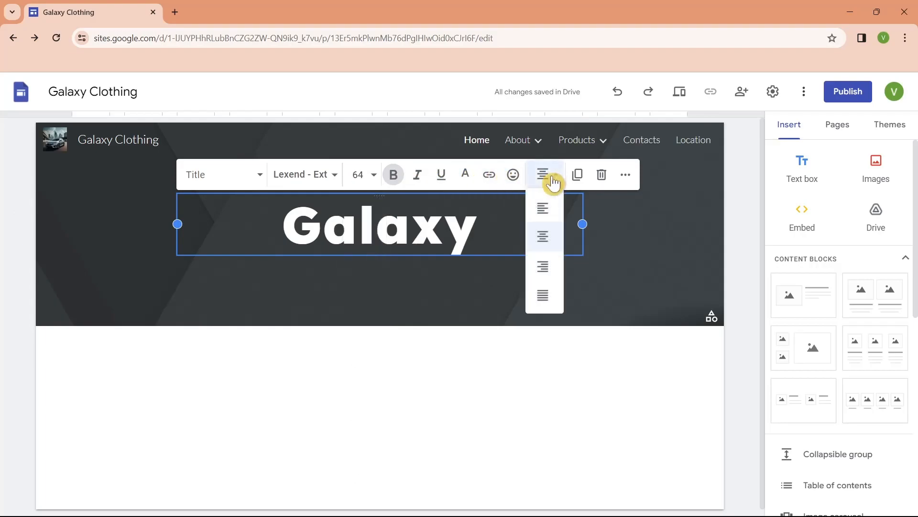
left_click(544, 208)
left_click(549, 186)
left_click(551, 240)
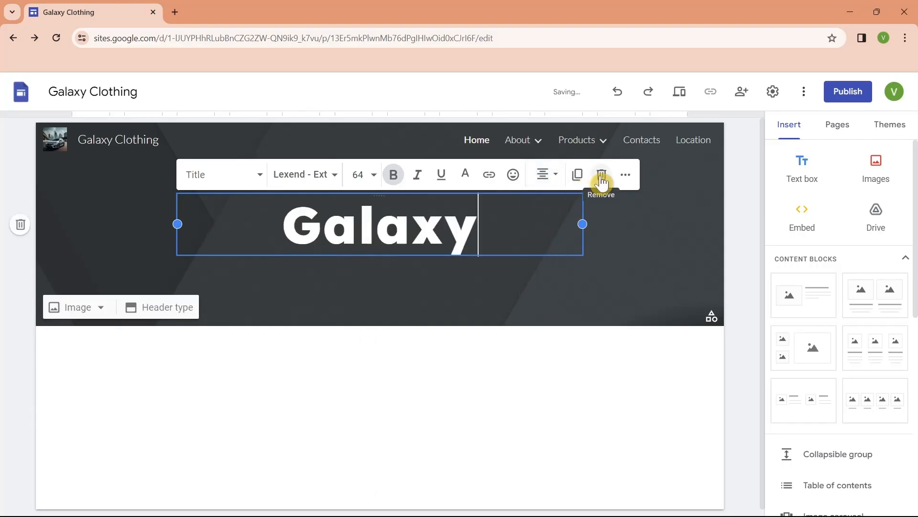
left_click(626, 177)
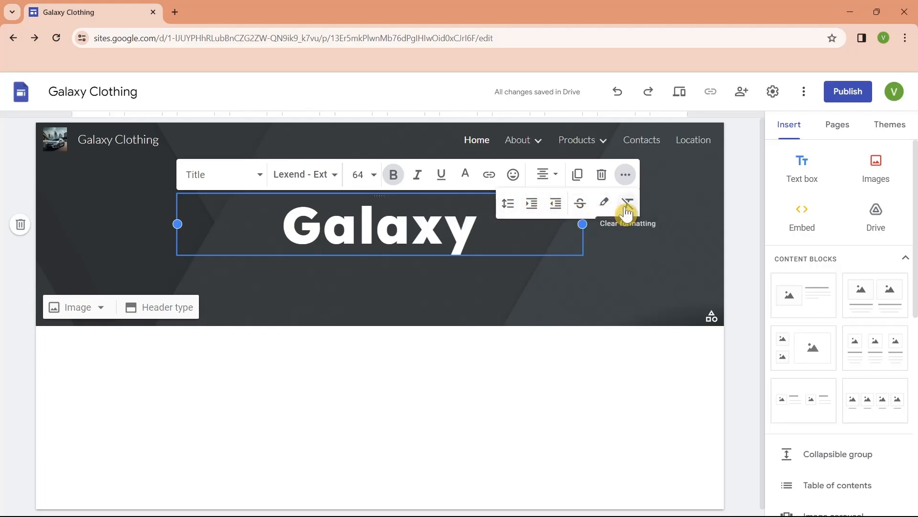
left_click(675, 183)
Step: Change the Home page's header type to Large banner
left_click(145, 261)
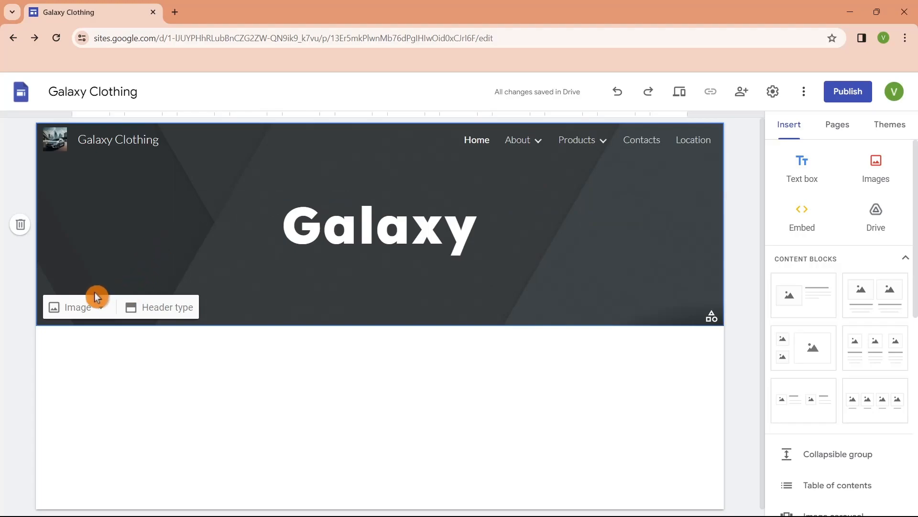
left_click(160, 312)
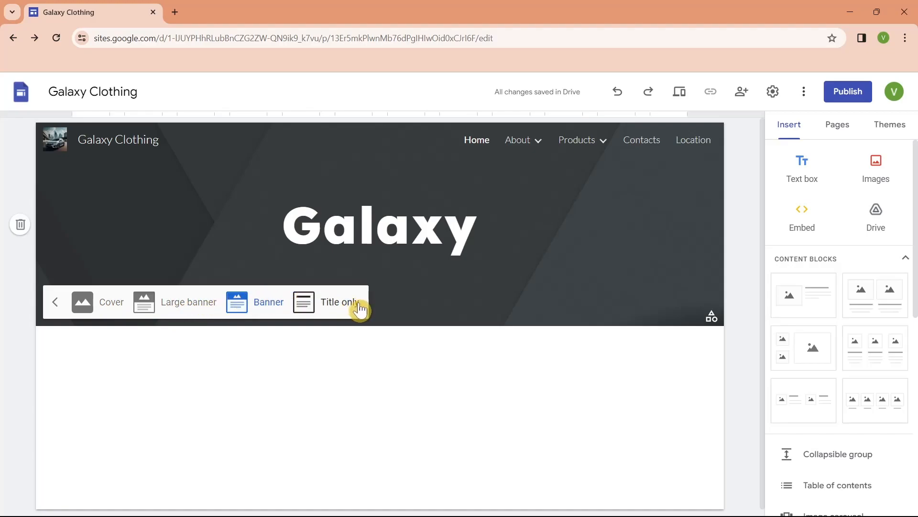
left_click(187, 310)
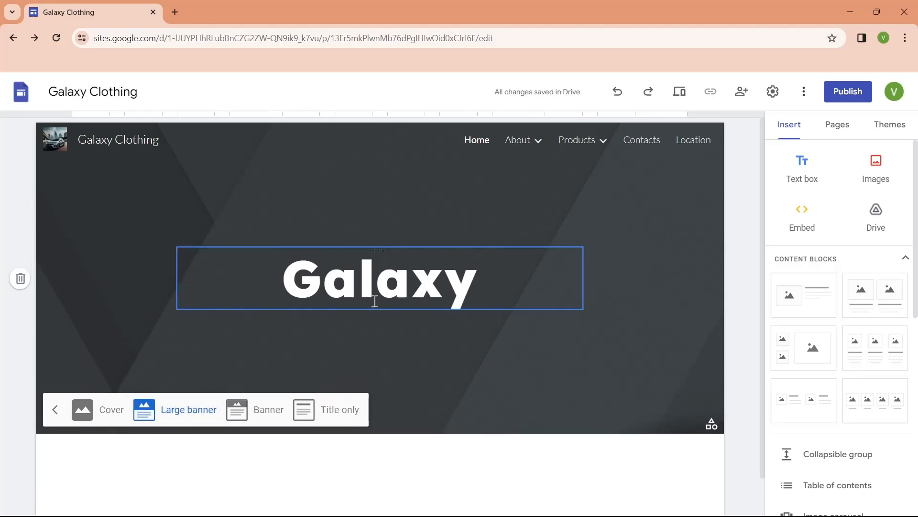
left_click(56, 410)
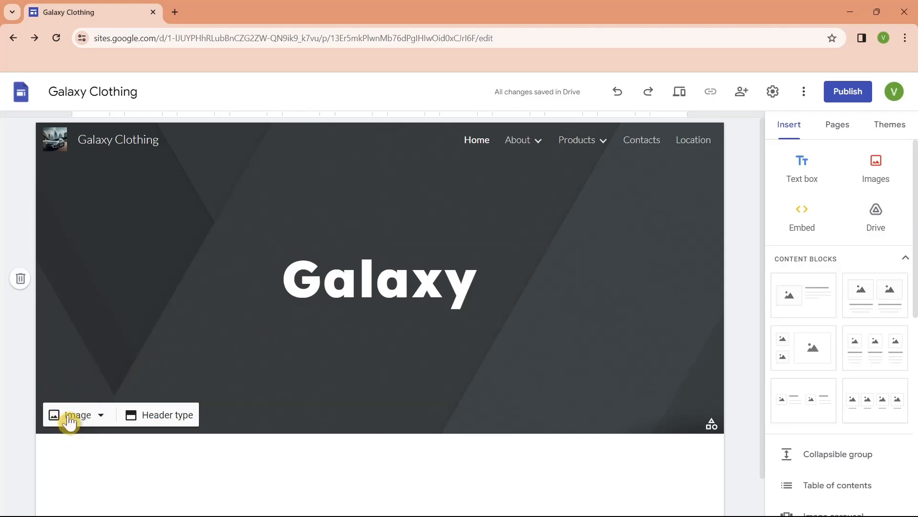
Step: Upload the Roblox-How-to-change-your-display-name image from Downloads as the Home page's header background
left_click(71, 418)
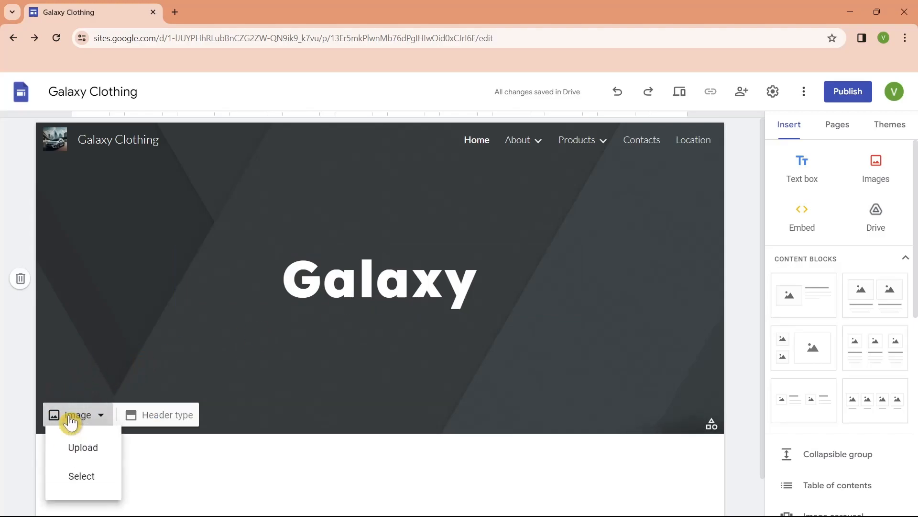
left_click(79, 456)
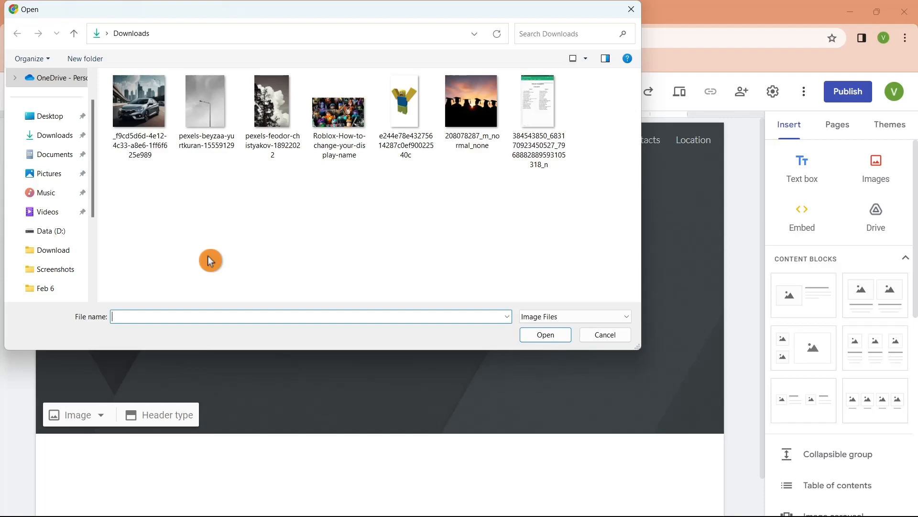
left_click(327, 138)
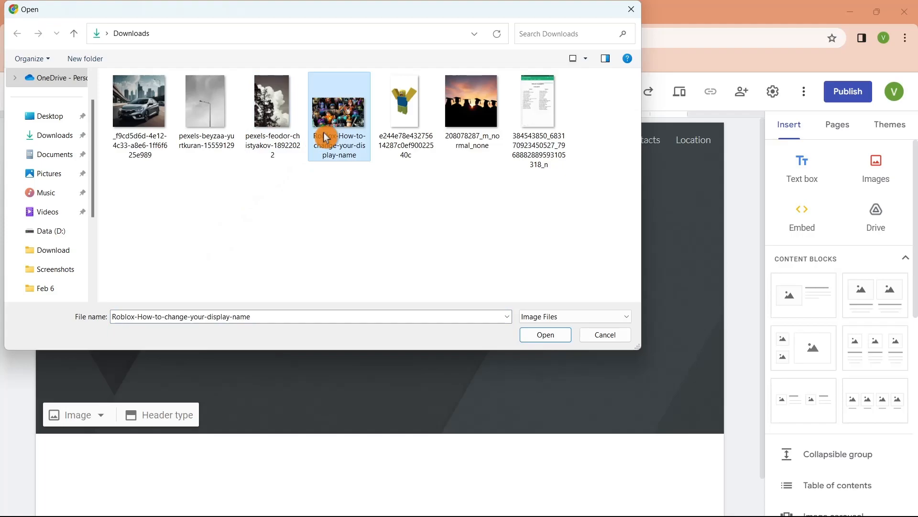
left_click(553, 336)
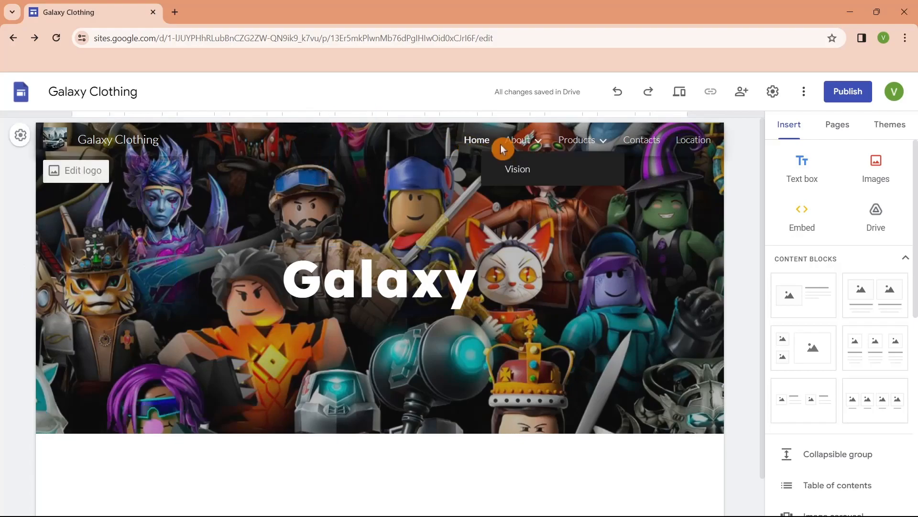
Step: Check the About, Products, Contacts and Location entries in the site navigation, finishing on the Home page
left_click(517, 142)
mouse_move(574, 143)
left_click(642, 141)
left_click(693, 141)
left_click(475, 142)
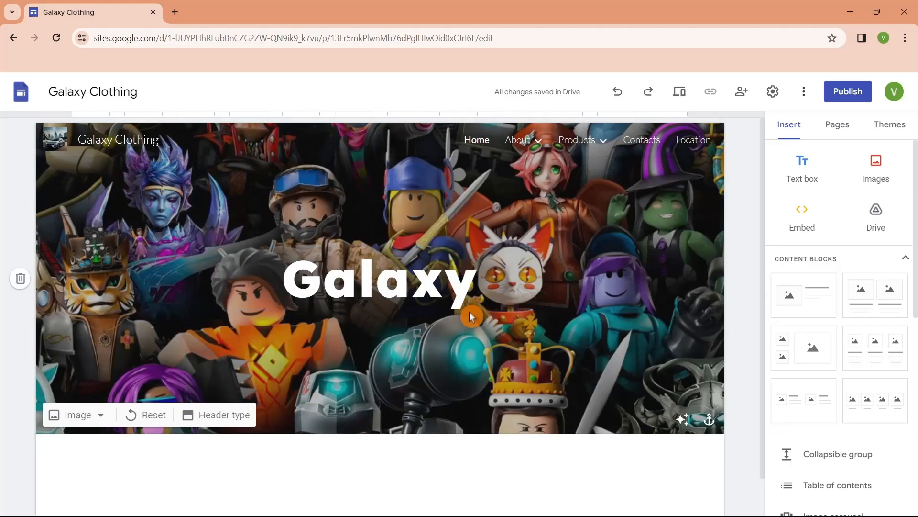
Step: Add a text box to the Home page reading "Your One Stop Shop" in the Heading text style
left_click(789, 159)
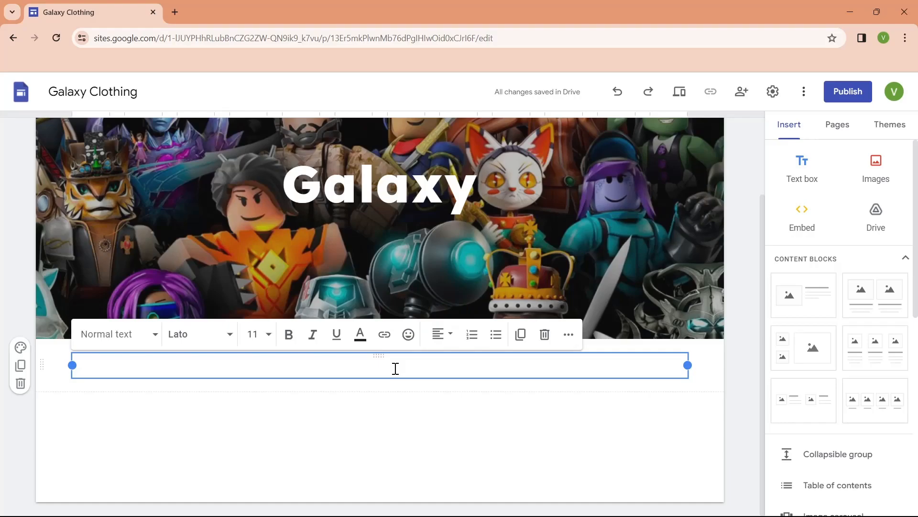
type("Your One Stop Shop")
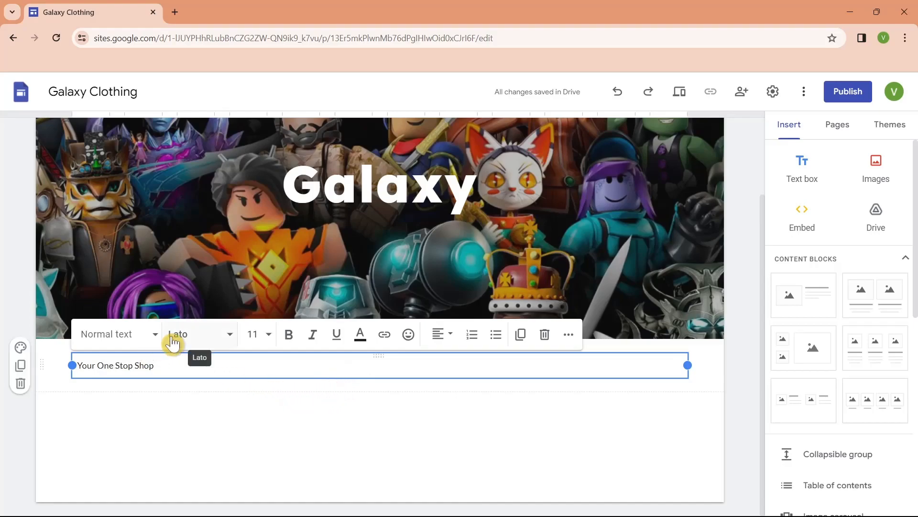
left_click(148, 338)
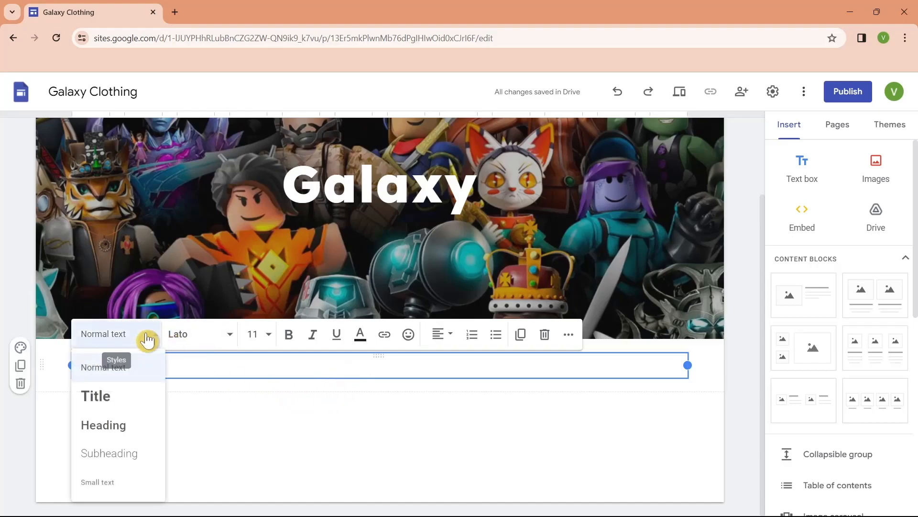
left_click(124, 426)
type("Your One Stop Shop")
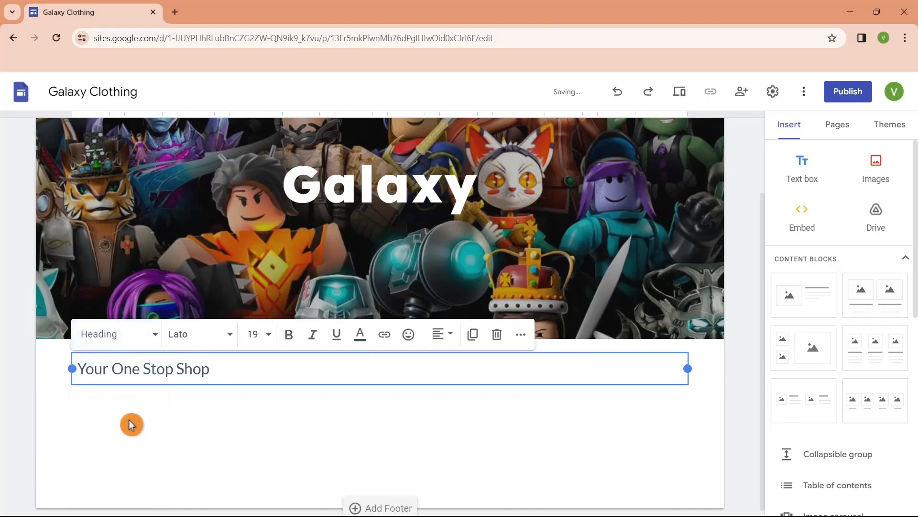
Step: Set the font of the "Your One Stop Shop" tagline to Lexend Semi Bold
left_click(228, 342)
mouse_move(261, 425)
scroll(261, 425, "down", 3)
scroll(254, 430, "up", 2)
scroll(254, 433, "down", 3)
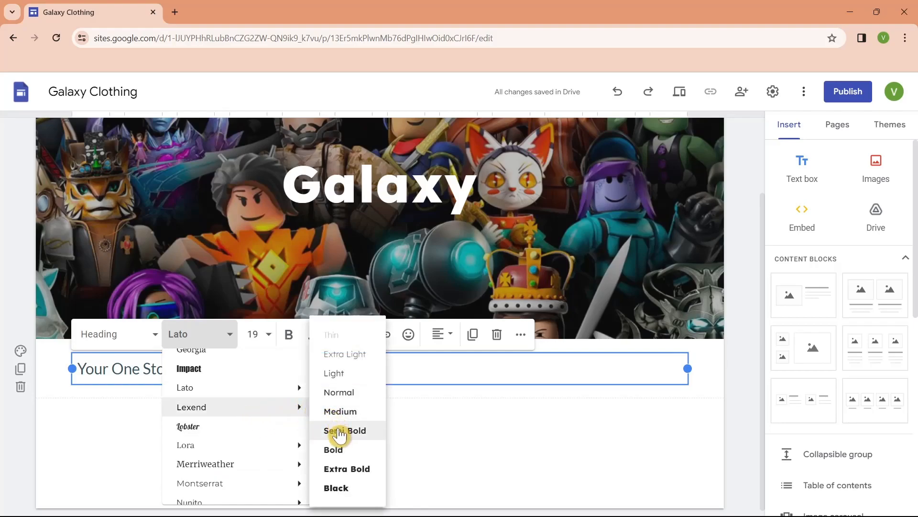
left_click(339, 430)
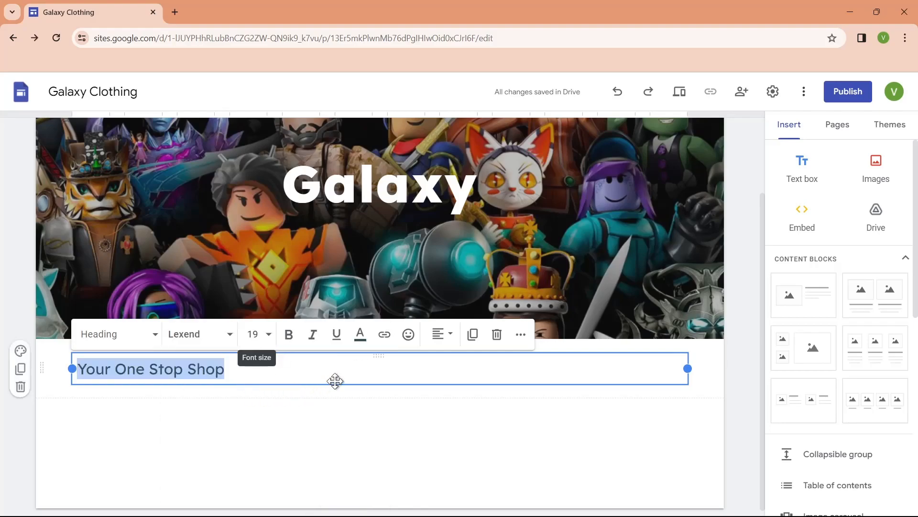
left_click(191, 407)
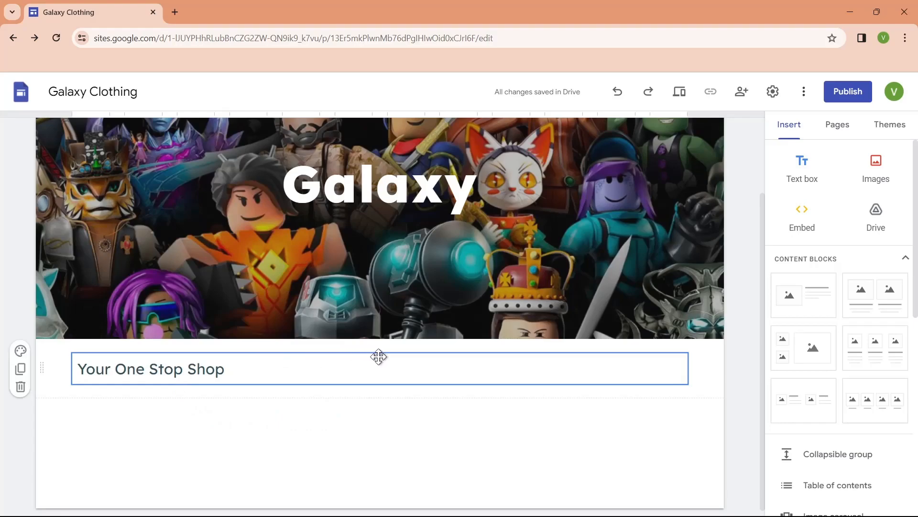
Step: Centre-align the "Your One Stop Shop" tagline and move its text box into the header beneath the Galaxy title
left_click(244, 389)
triple_click(183, 368)
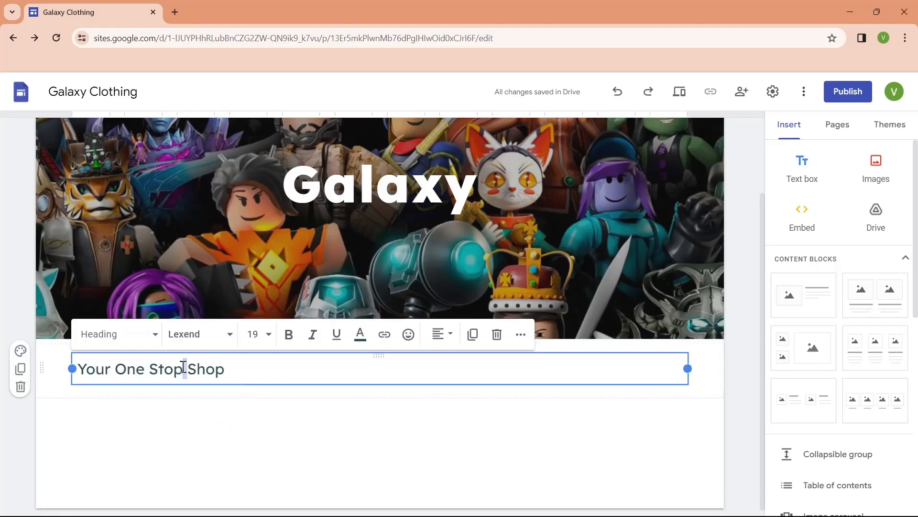
left_click(438, 334)
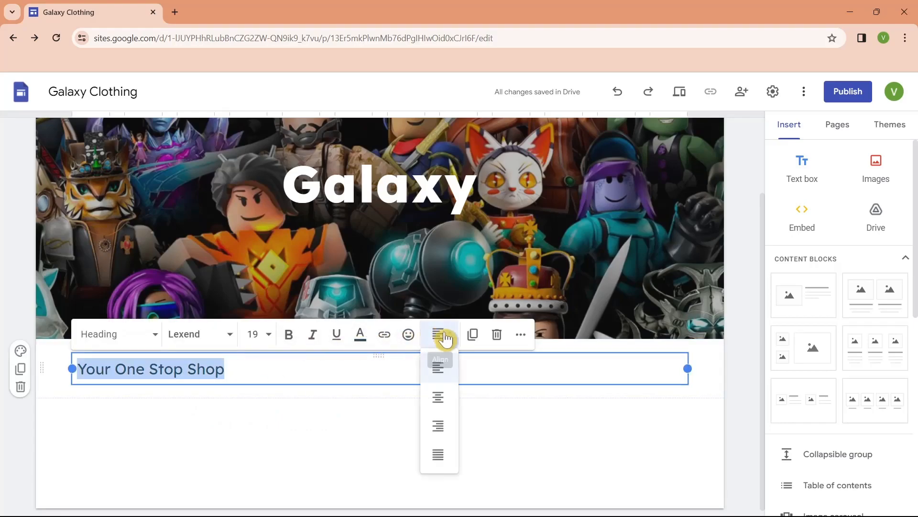
left_click(446, 400)
left_click(333, 426)
left_click_drag(380, 354, 352, 216)
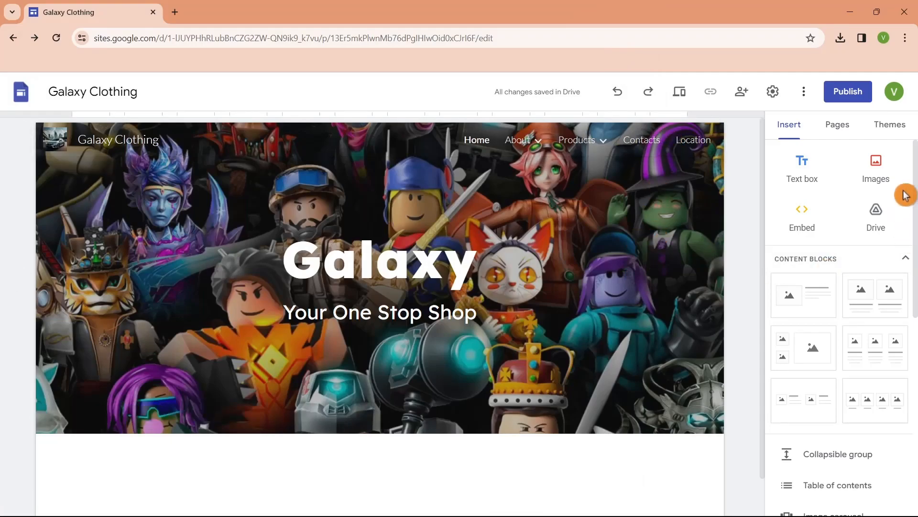
Step: Upload the BUY NOW image "Untitled (150 x 72 px) (150 x 60 px) (3)" and place it in the header below the tagline
left_click(876, 171)
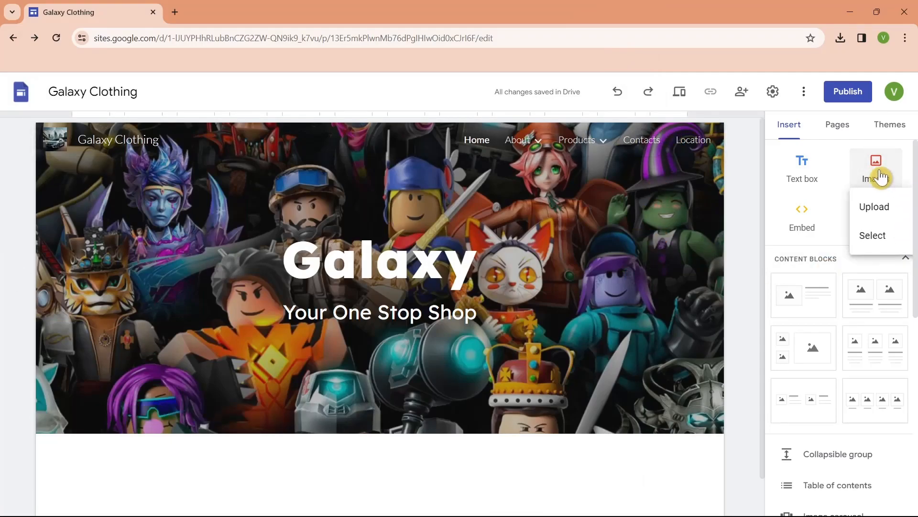
left_click(876, 205)
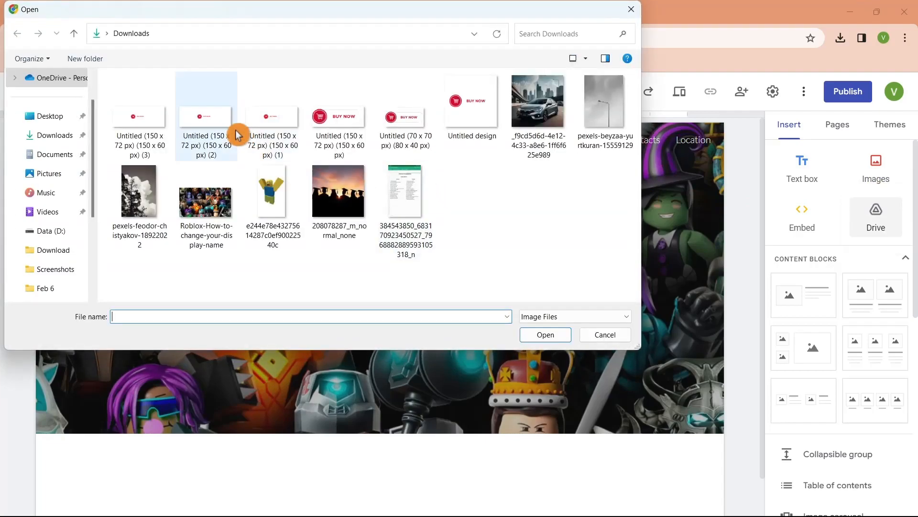
double_click(149, 121)
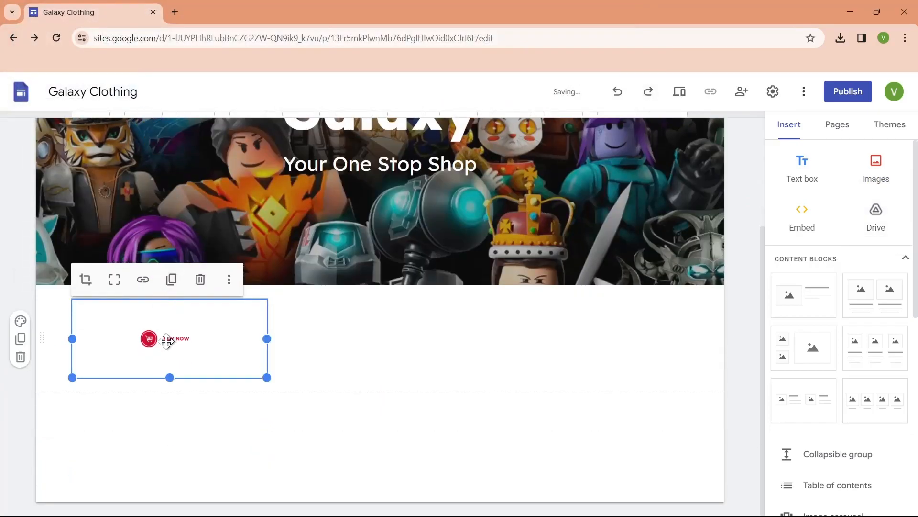
left_click_drag(166, 341, 343, 225)
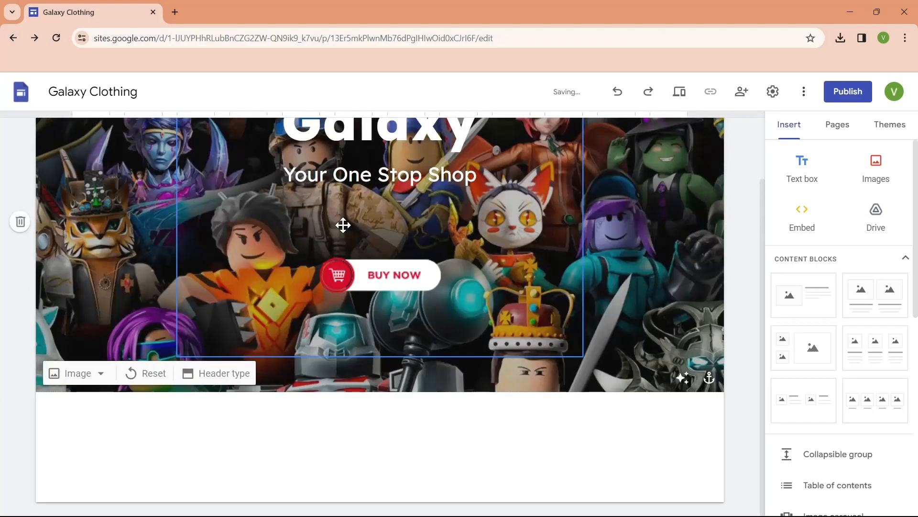
scroll(605, 304, "up", 2)
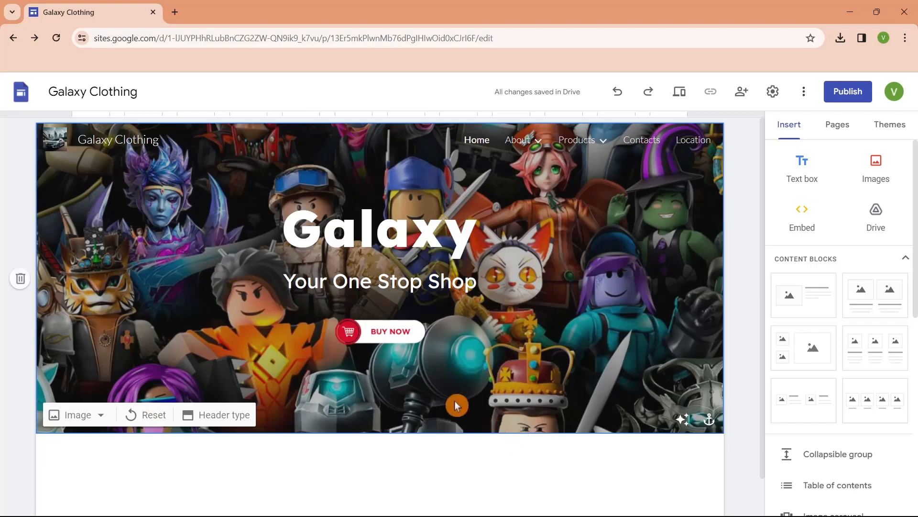
Step: Insert a spacer and move it into the header directly beneath the BUY NOW image
scroll(847, 410, "down", 4)
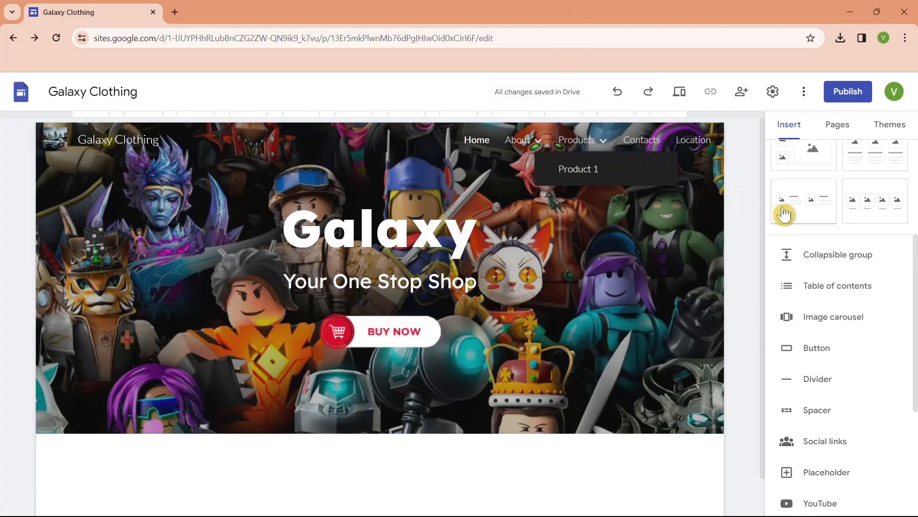
scroll(842, 318, "up", 4)
scroll(842, 316, "down", 4)
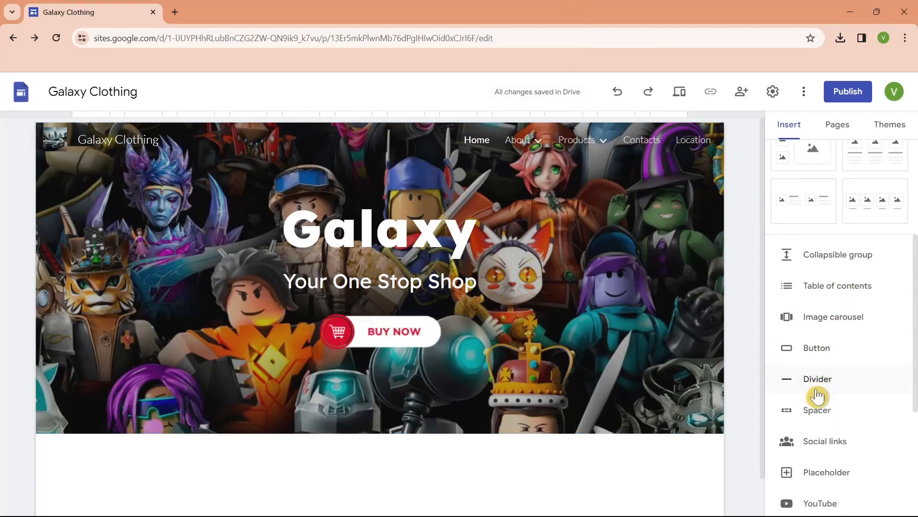
left_click(819, 414)
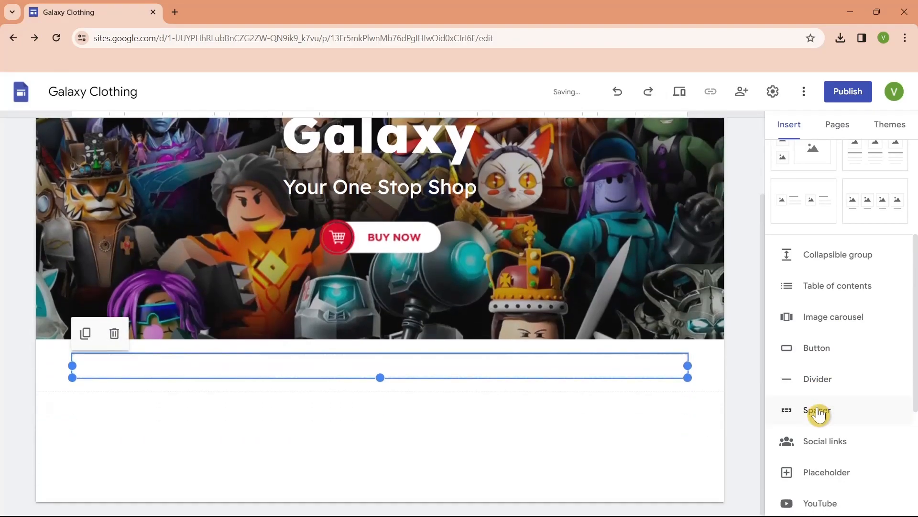
left_click_drag(378, 359, 372, 301)
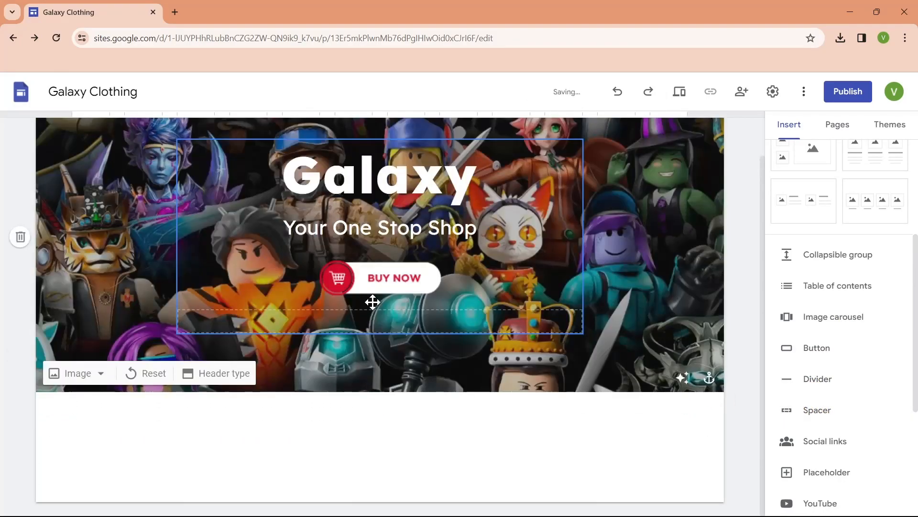
Step: Stretch the spacer under the BUY NOW image downward to make the header taller
left_click(373, 331)
left_click_drag(380, 332, 392, 450)
left_click(637, 295)
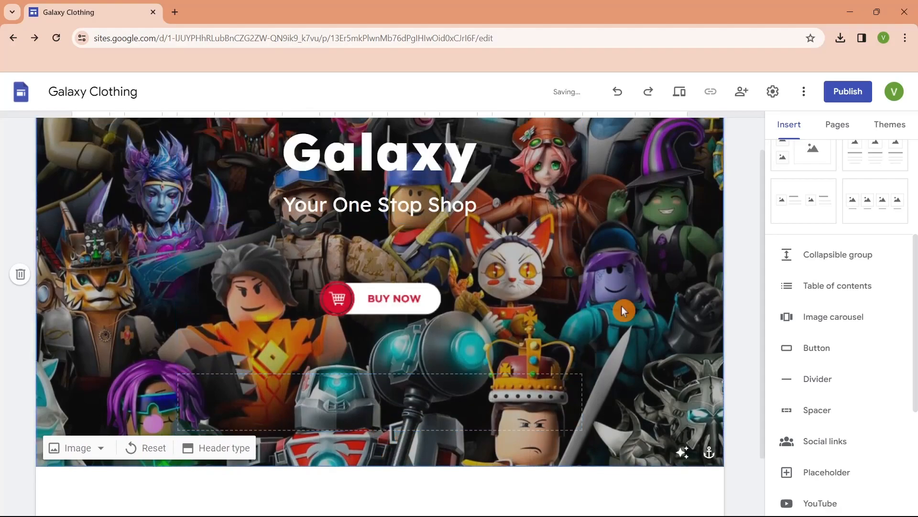
scroll(568, 373, "up", 1)
left_click(748, 400)
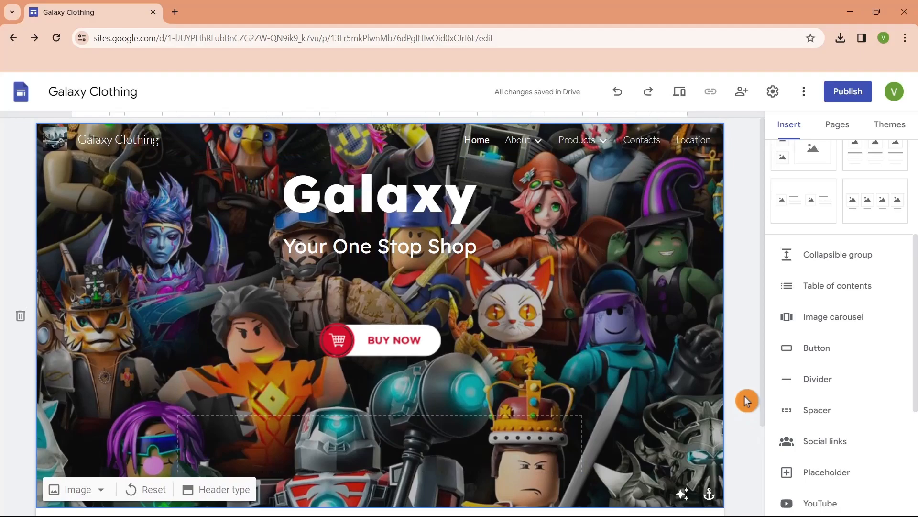
Step: Link the BUY NOW image in the header to the site's Product 1 page
left_click(392, 348)
left_click(392, 348)
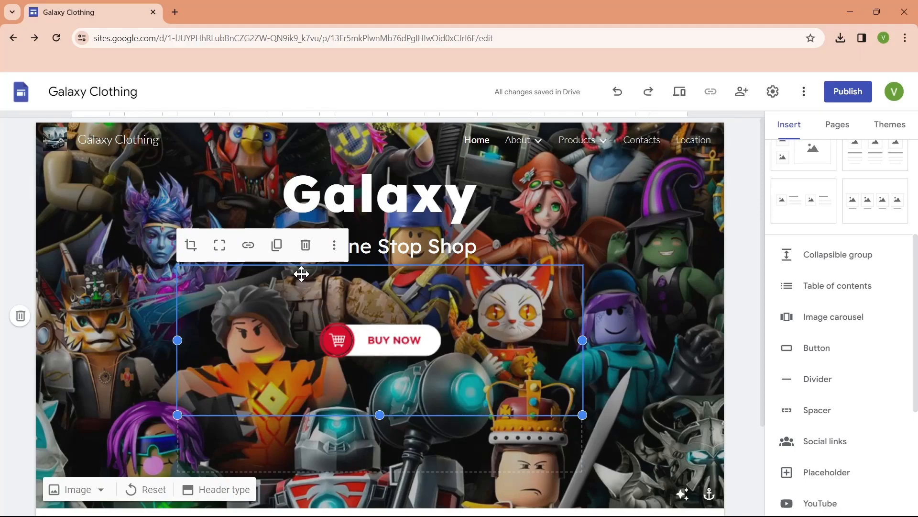
left_click(248, 247)
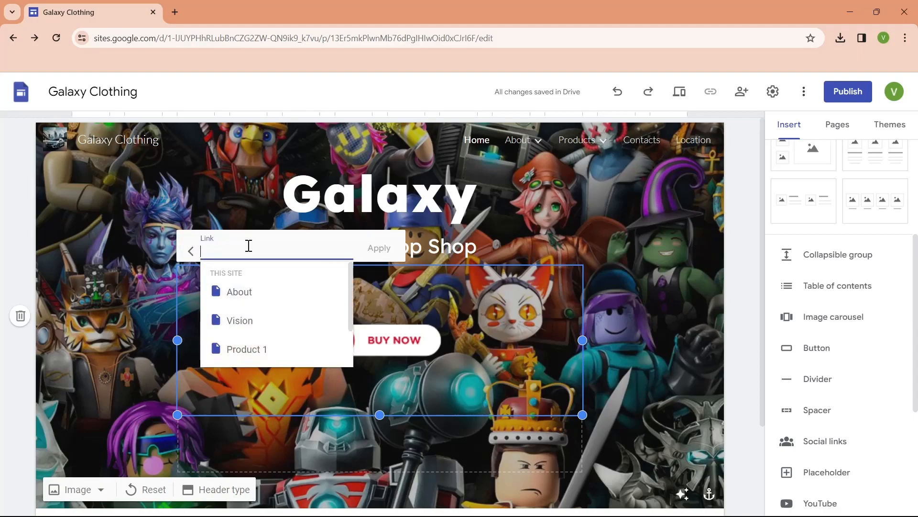
left_click(247, 348)
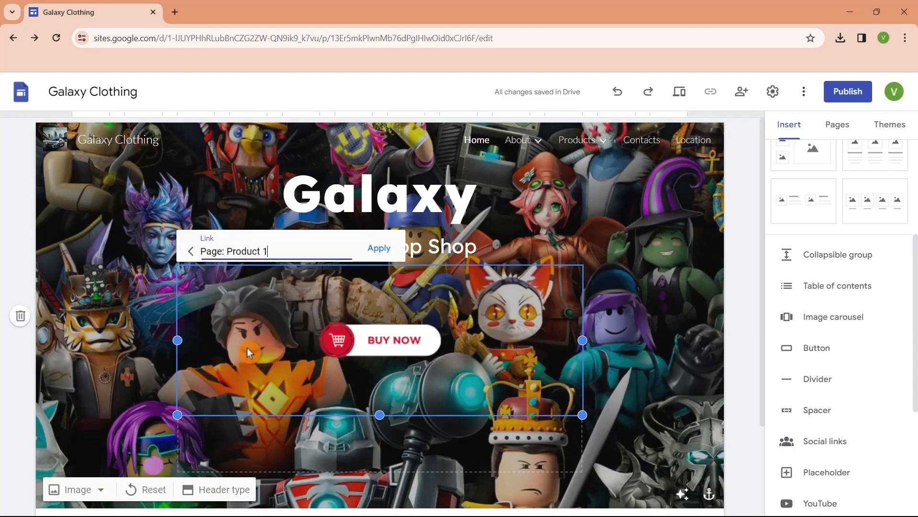
left_click(382, 251)
left_click(136, 275)
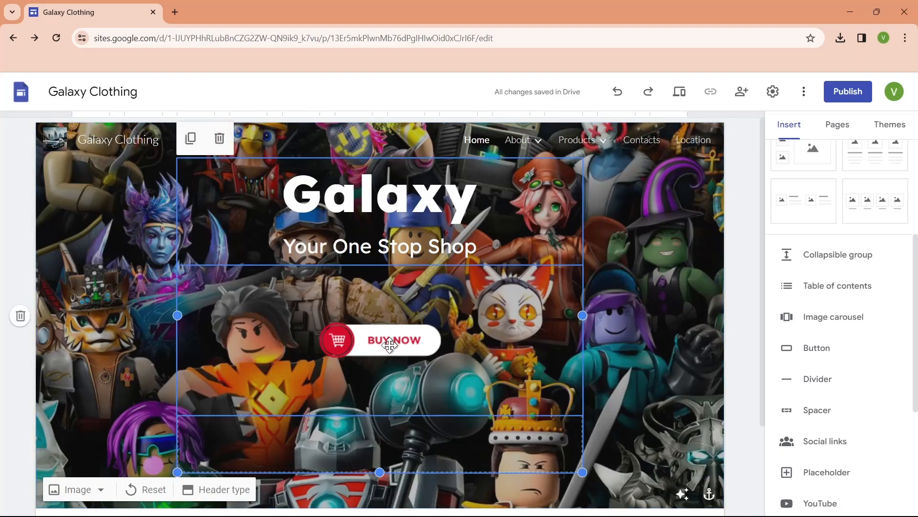
Step: View the Product 1 page through the site navigation and return to the Home page
mouse_move(587, 143)
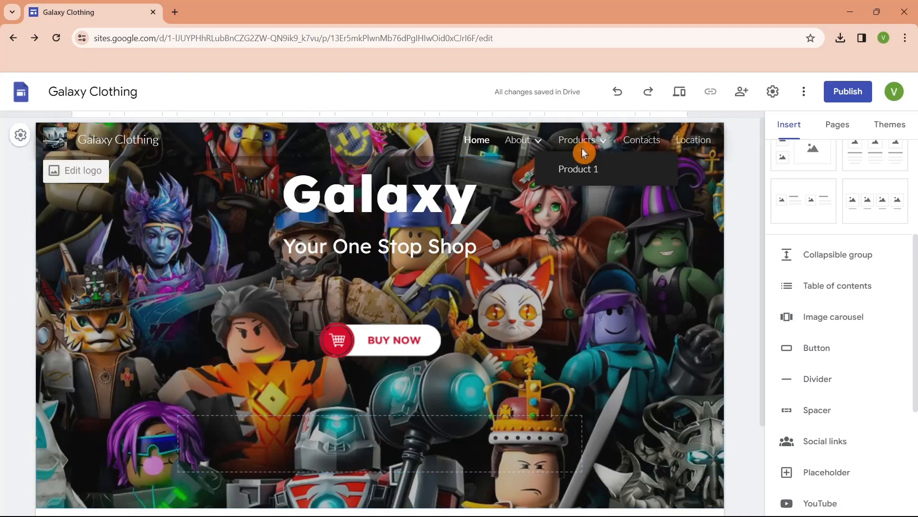
left_click(579, 166)
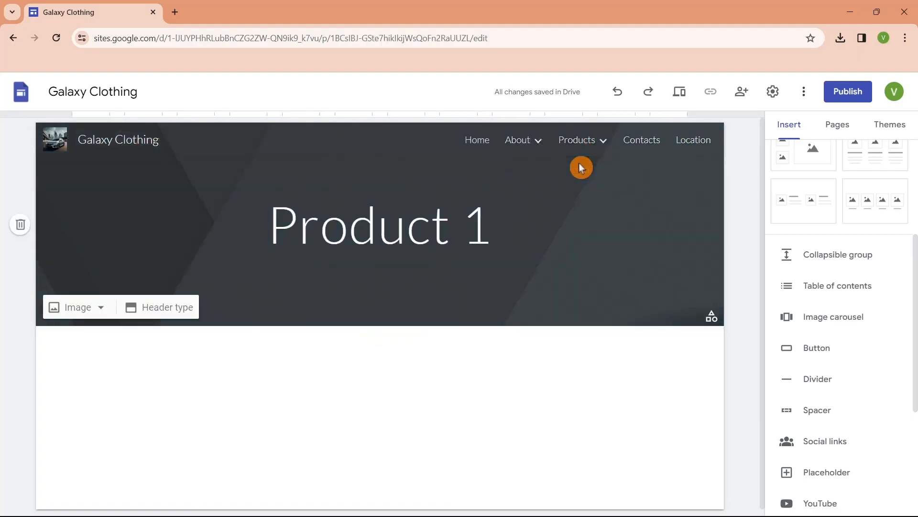
left_click(472, 147)
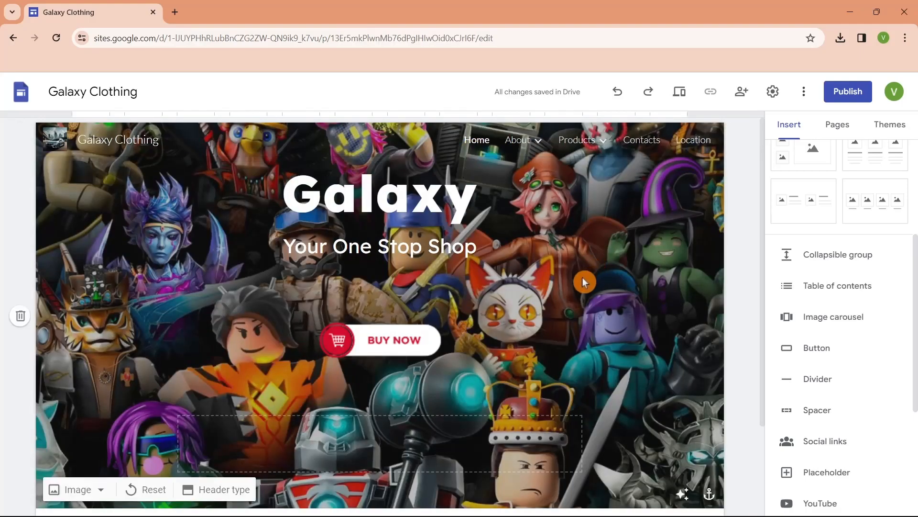
Step: Insert the content block with one image beside a heading and text below the Home page's header
scroll(559, 352, "down", 3)
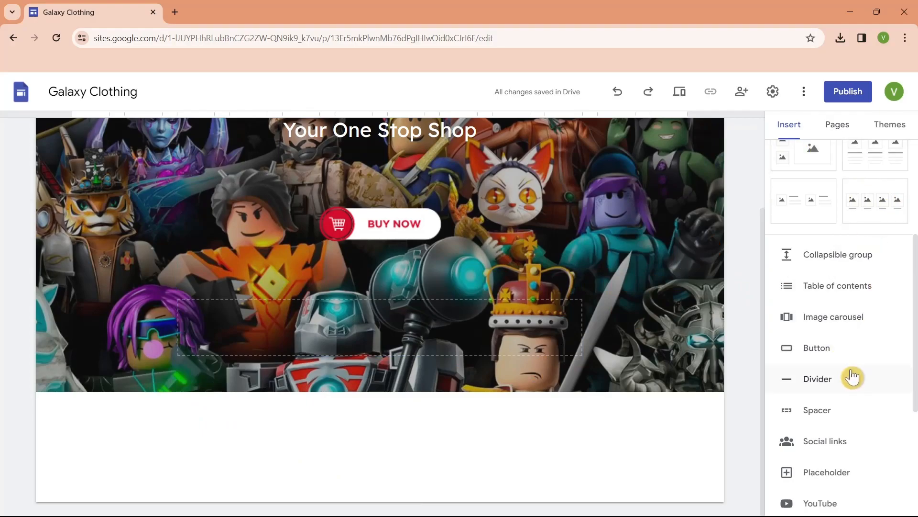
scroll(853, 376, "up", 5)
left_click(812, 301)
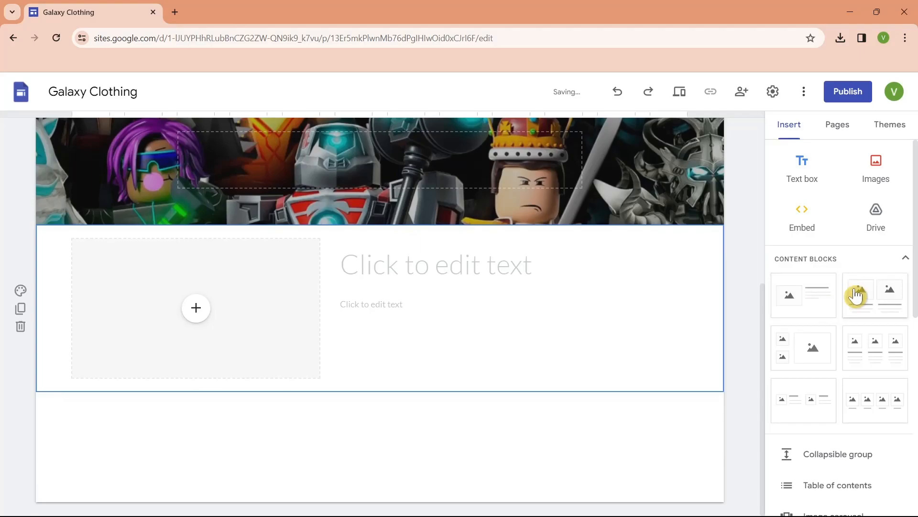
Step: Replace the one-image block below the Home page's header with the content block of two images above headings and text
left_click(875, 297)
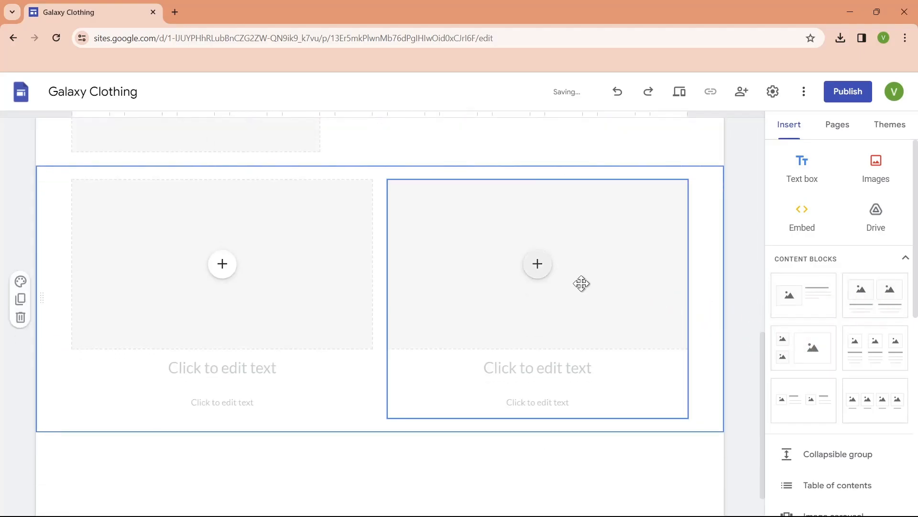
left_click(622, 94)
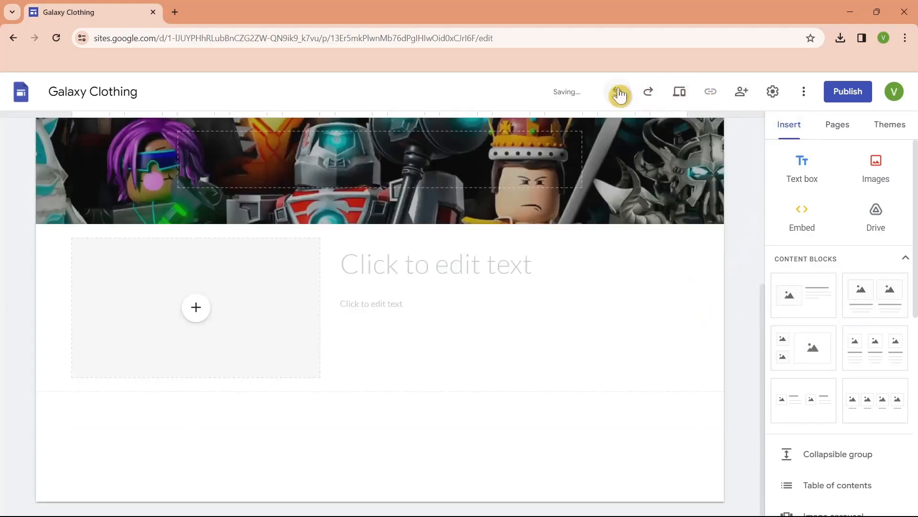
left_click(622, 94)
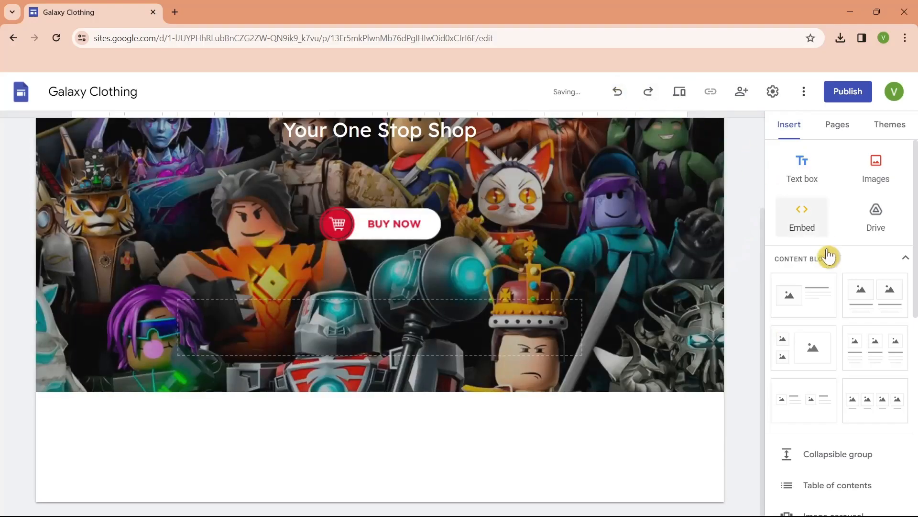
left_click(883, 307)
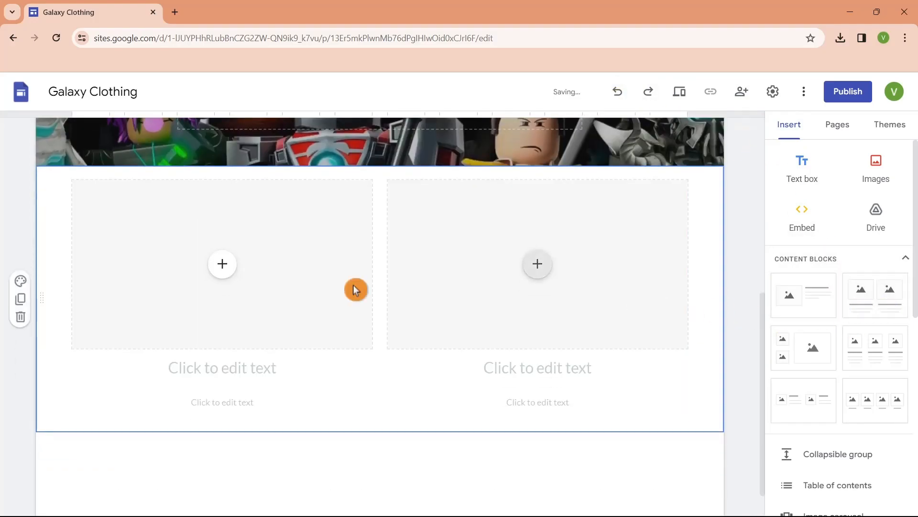
Step: Upload the car image from Downloads into the first image placeholder of the two-image block
left_click(220, 274)
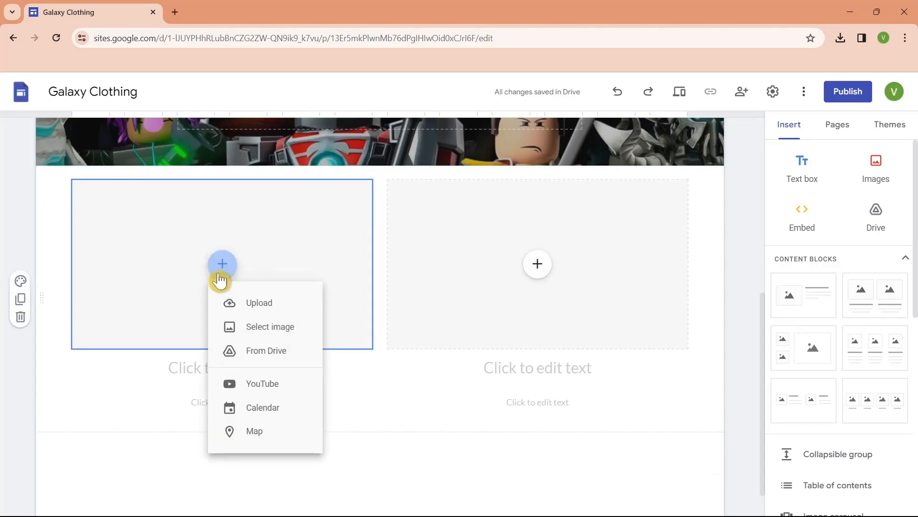
left_click(258, 310)
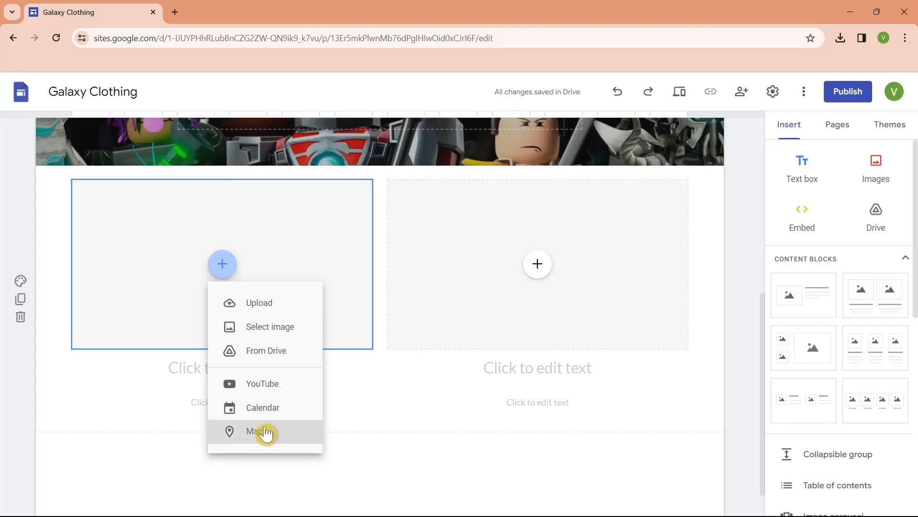
left_click(271, 311)
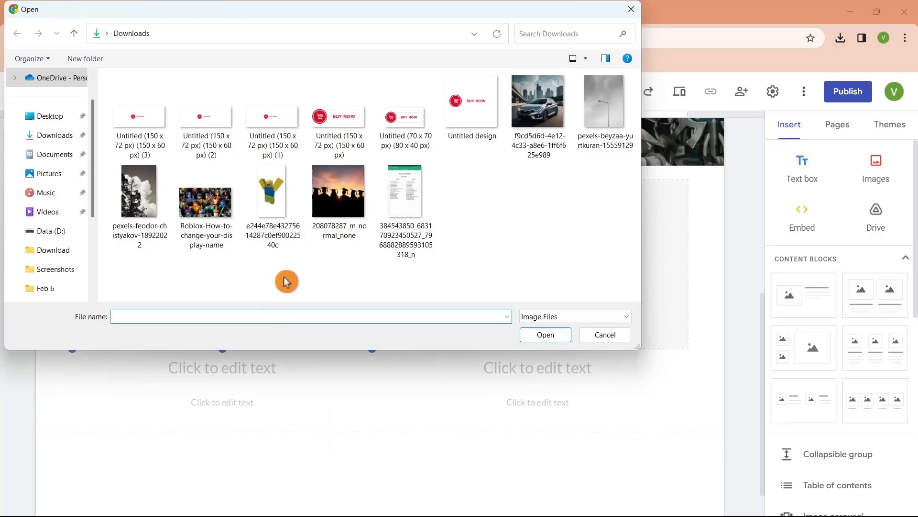
double_click(537, 125)
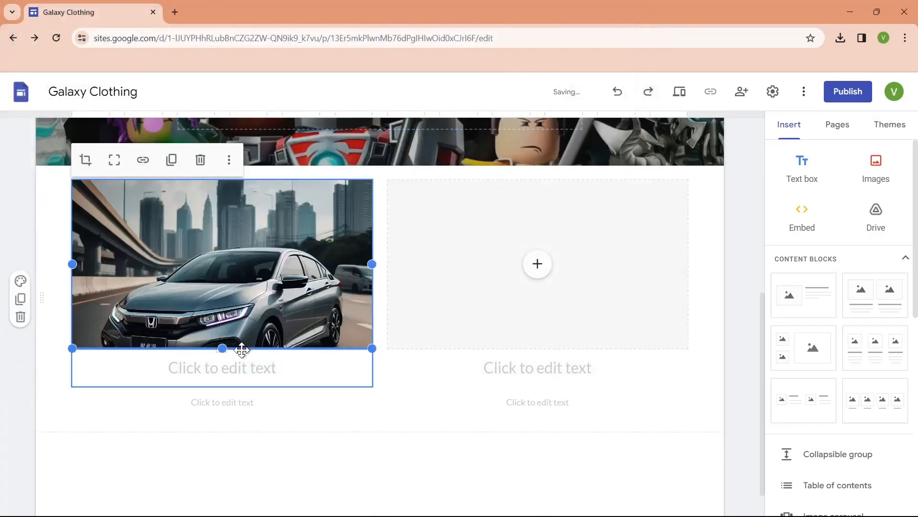
Step: Enter the heading "Cars" under the car image and place the cursor in the text below it
left_click(540, 275)
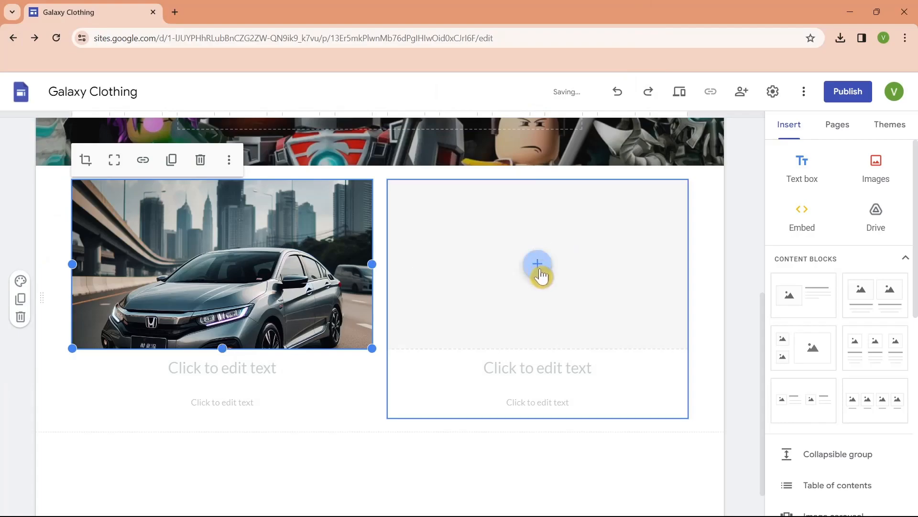
left_click(264, 368)
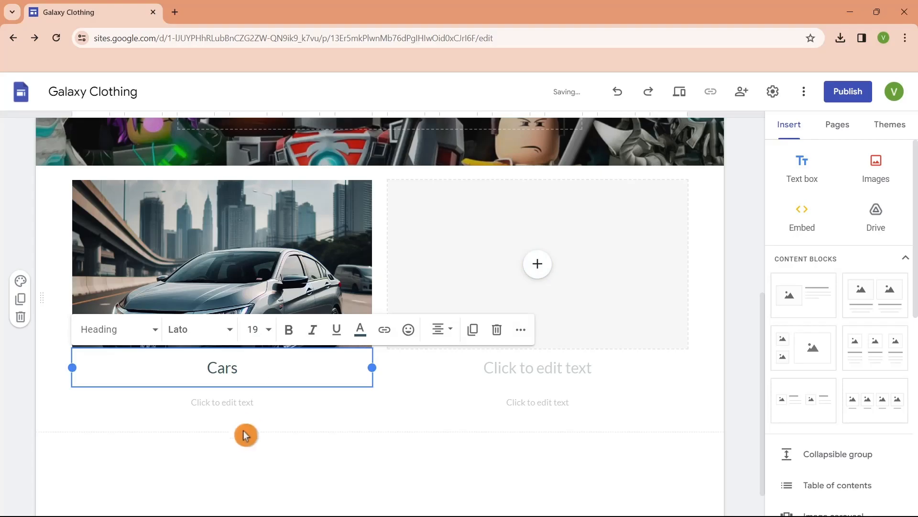
left_click(233, 406)
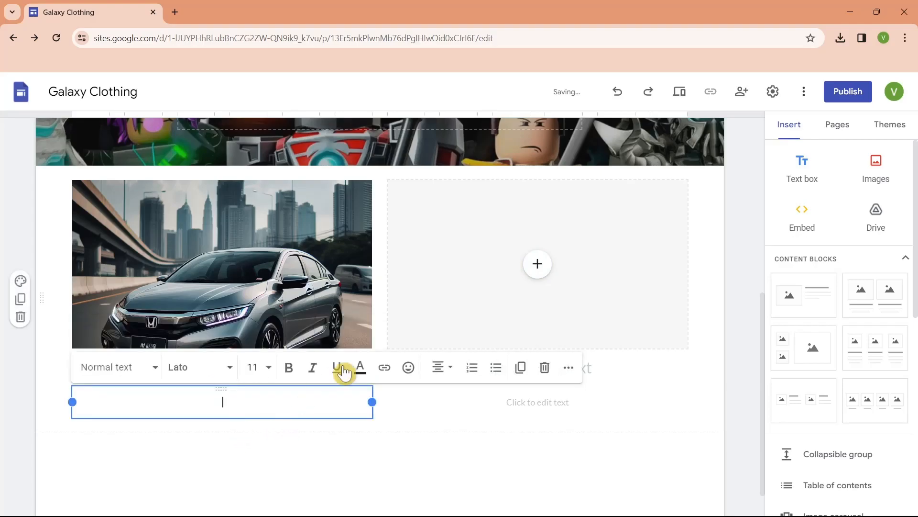
Step: Upload the graduation image 208078287_m_normal_none into the second image placeholder
left_click(537, 264)
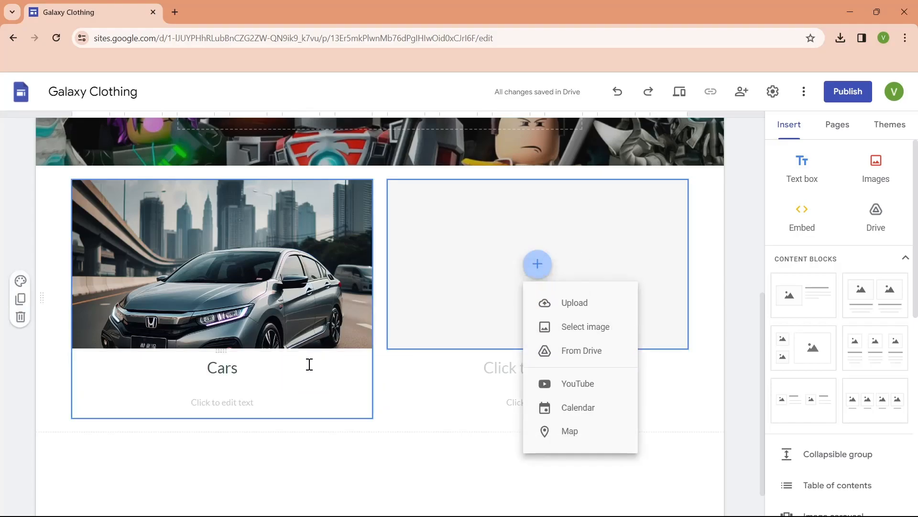
left_click(572, 303)
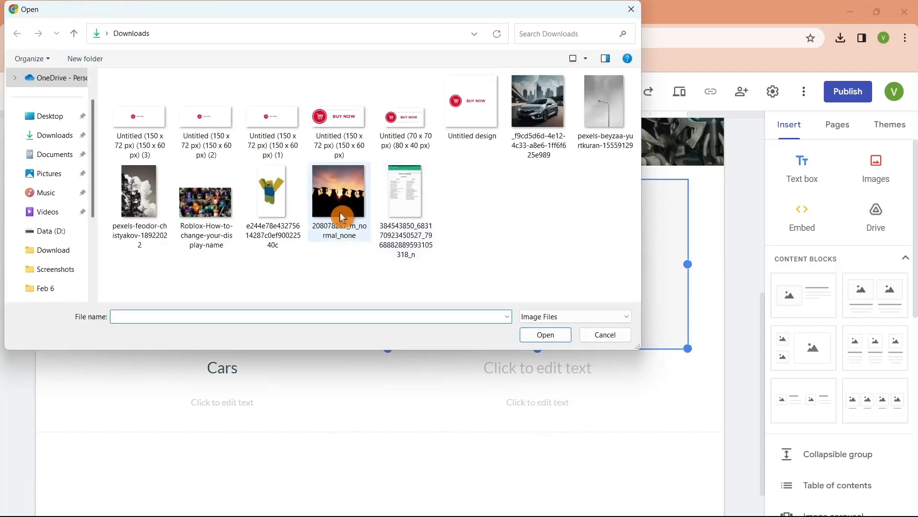
double_click(341, 216)
Step: Enter the heading "School" under the graduation image and add "This is just an example" below both headings
left_click(540, 368)
type("Schpl")
key("BackSpace")
key("BackSpace")
type("ool")
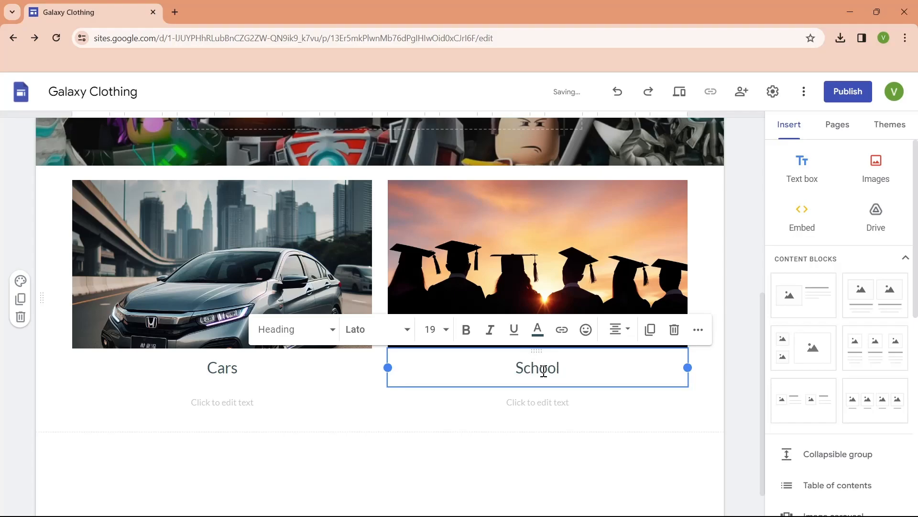
left_click(581, 471)
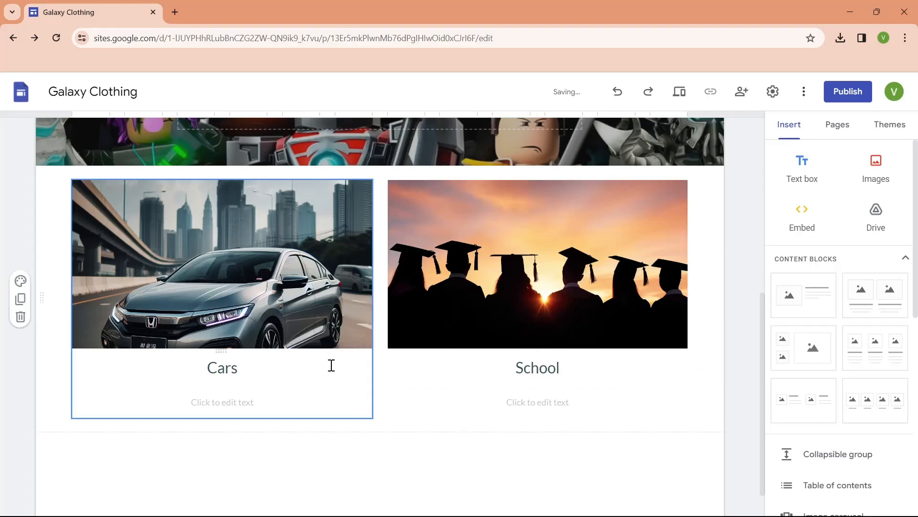
left_click(568, 392)
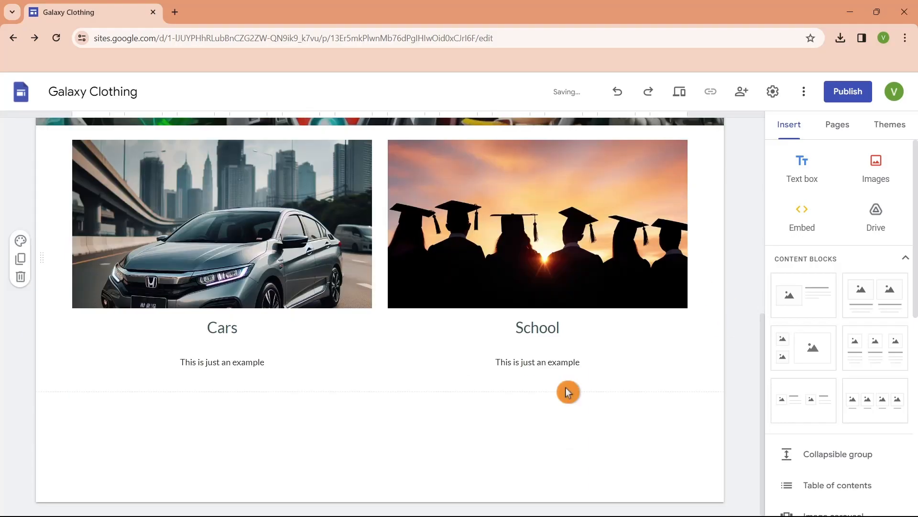
Step: Insert one spacer above and one spacer below the Cars and School section
scroll(555, 395, "up", 4)
scroll(556, 395, "down", 4)
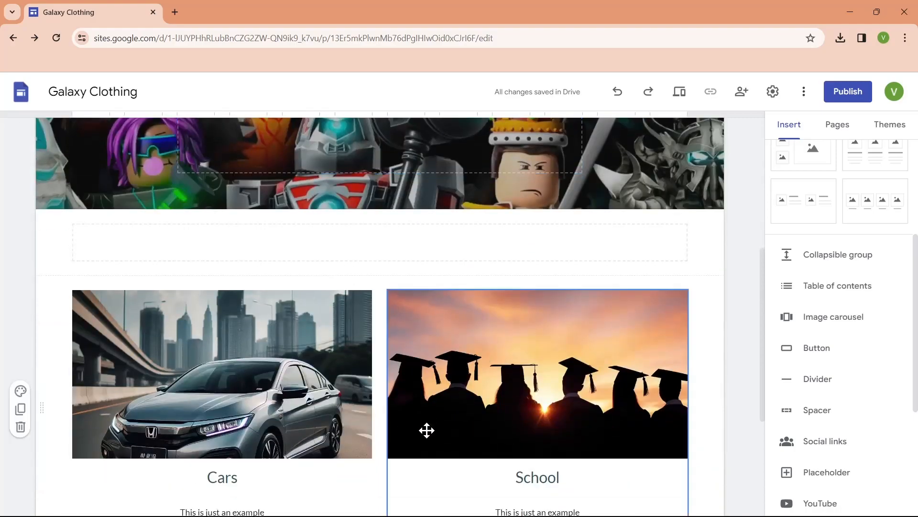
scroll(426, 430, "down", 5)
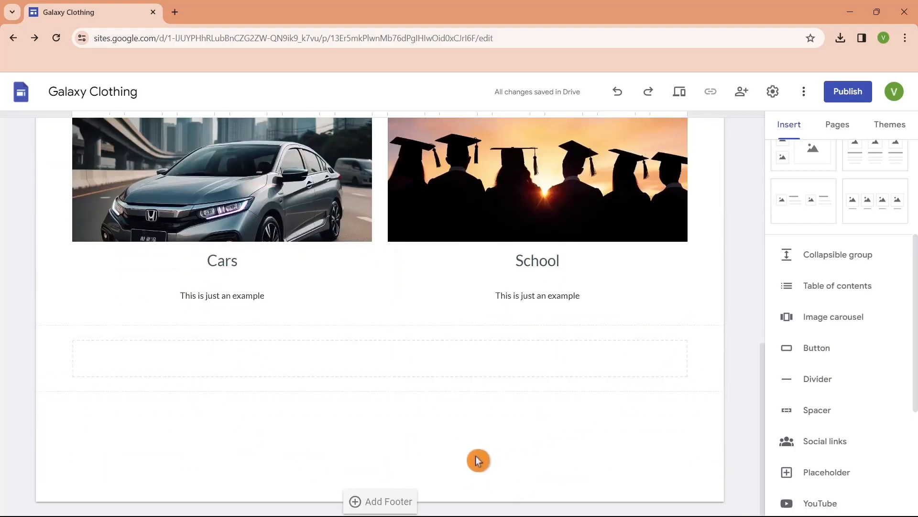
Step: Add a footer to the page and insert the content block with four captioned images into it
scroll(462, 484, "up", 4)
scroll(460, 484, "down", 4)
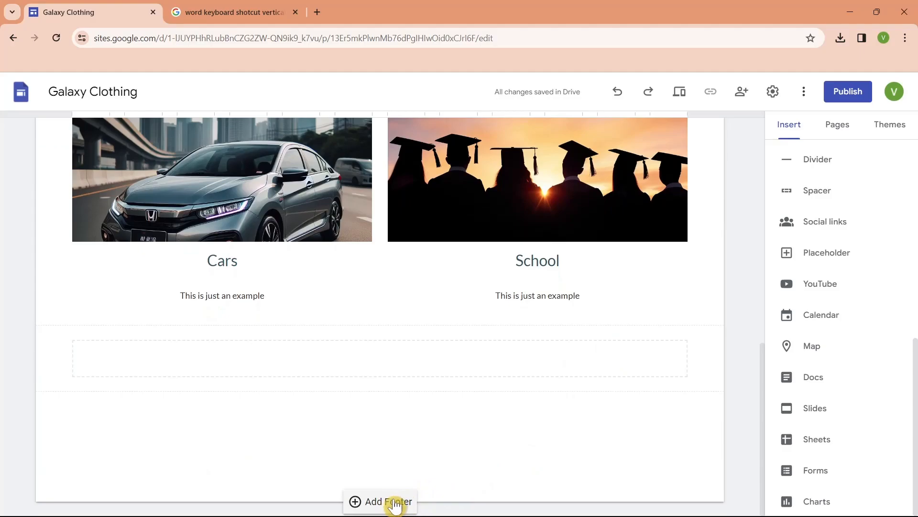
left_click(395, 504)
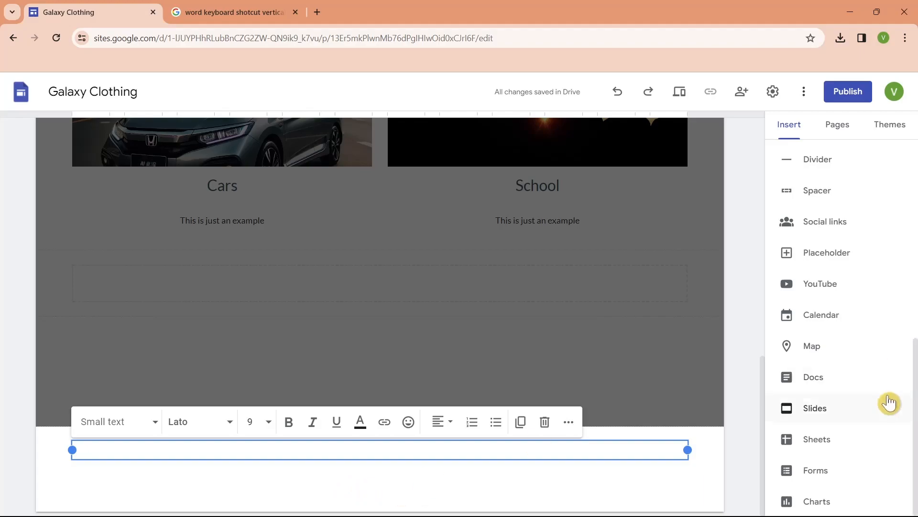
scroll(888, 401, "up", 8)
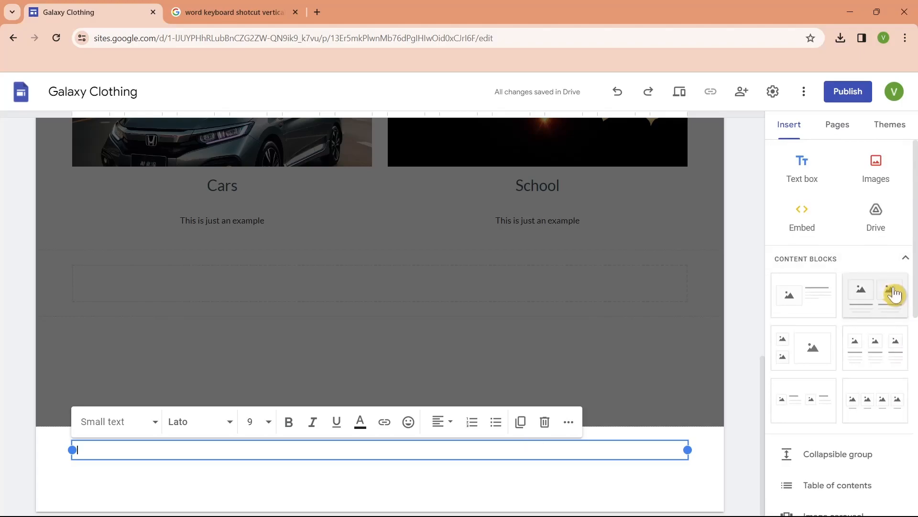
left_click(883, 408)
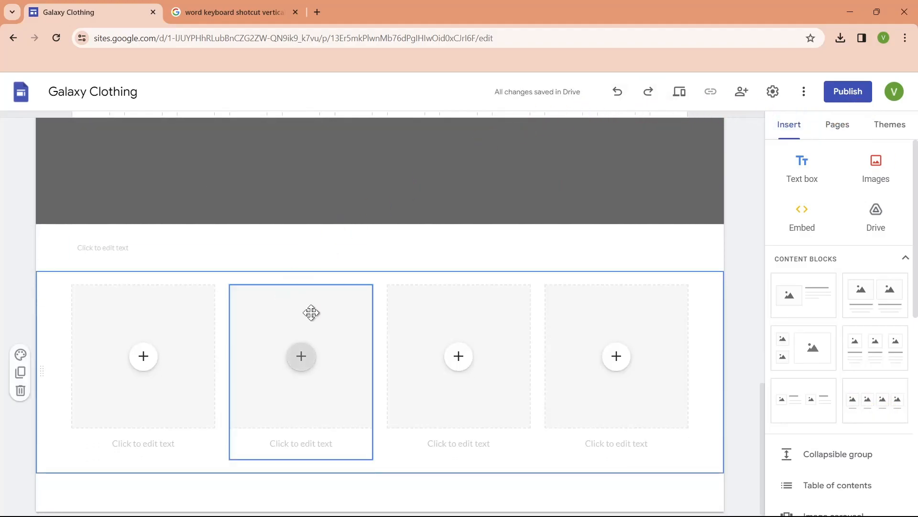
Step: Upload the car image from Downloads into the footer block's first image placeholder
left_click(133, 364)
left_click(140, 360)
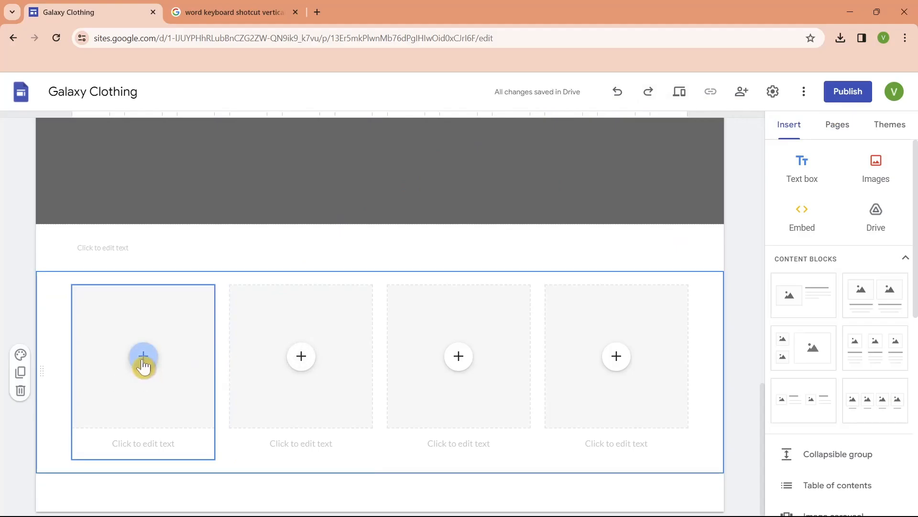
left_click(143, 366)
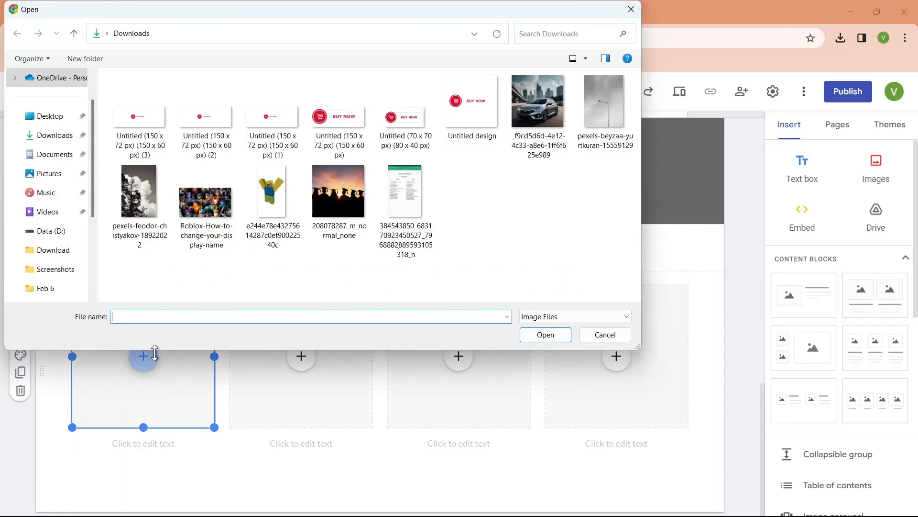
double_click(537, 113)
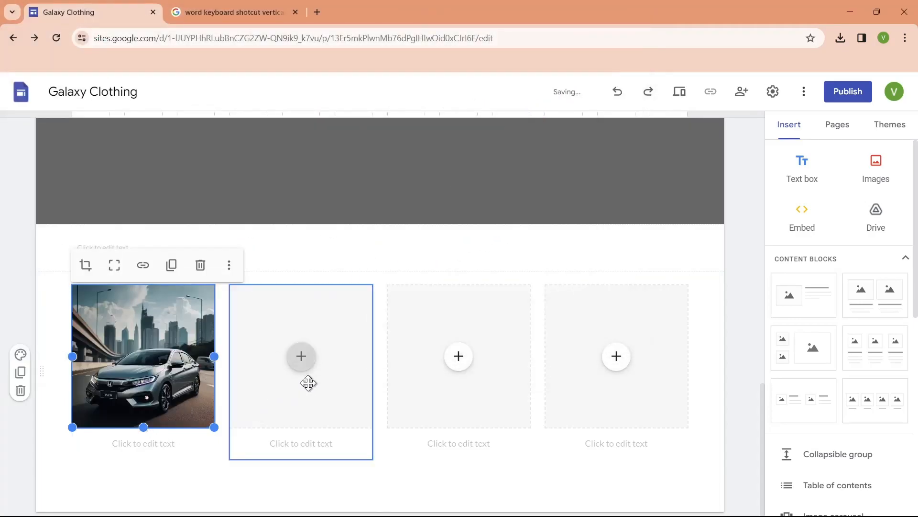
Step: Remove the footer's three empty image placeholders and fill their text boxes with Address, Email and Phone Number details under bold headings
left_click(306, 382)
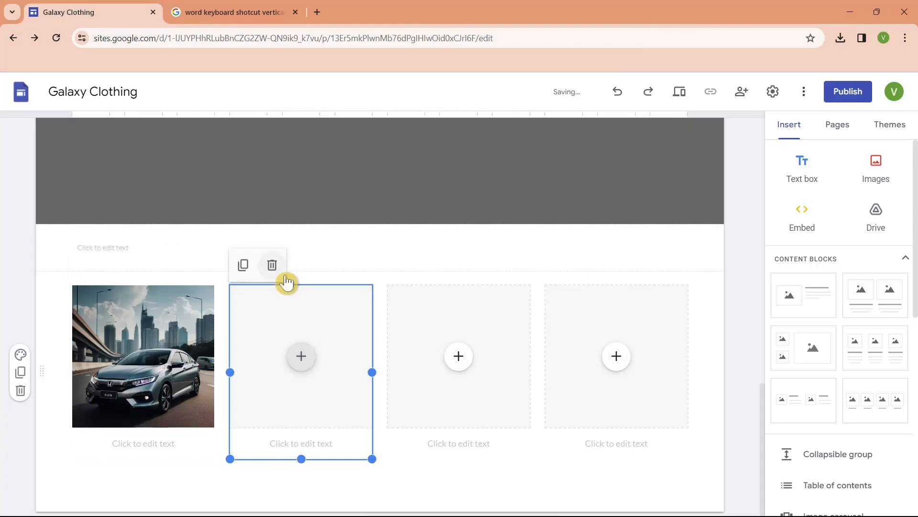
left_click(298, 288)
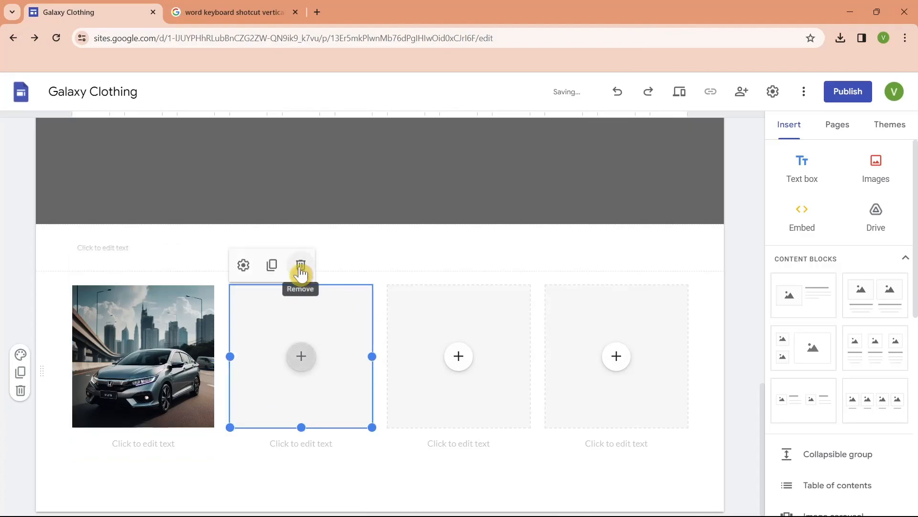
left_click(300, 270)
left_click(426, 308)
left_click(426, 308)
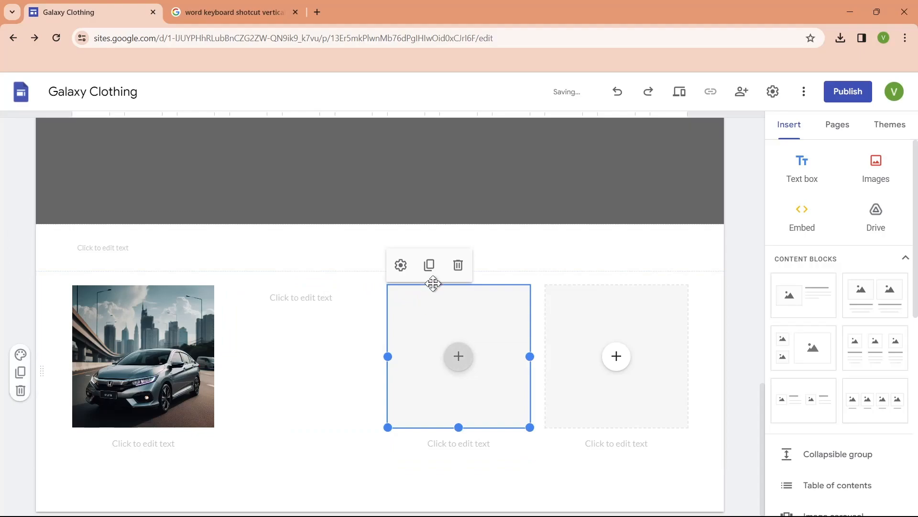
left_click(457, 264)
left_click(576, 333)
left_click(575, 332)
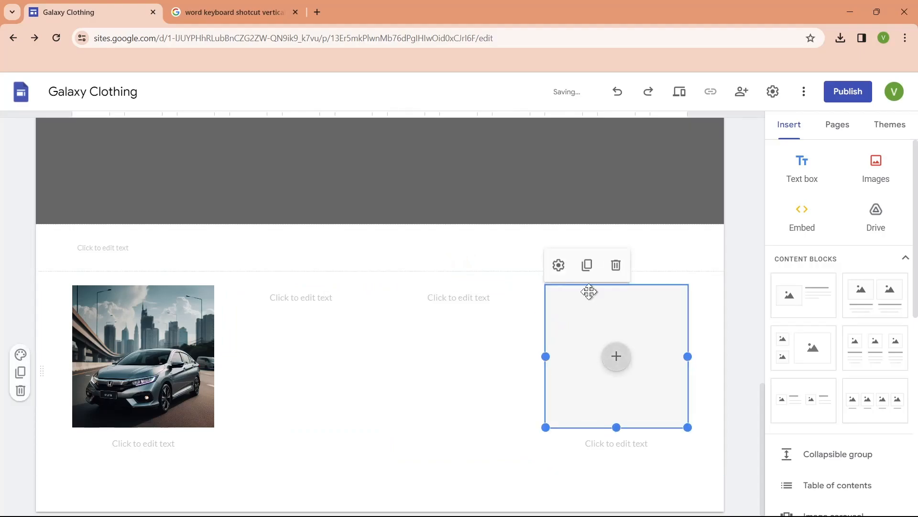
left_click(615, 265)
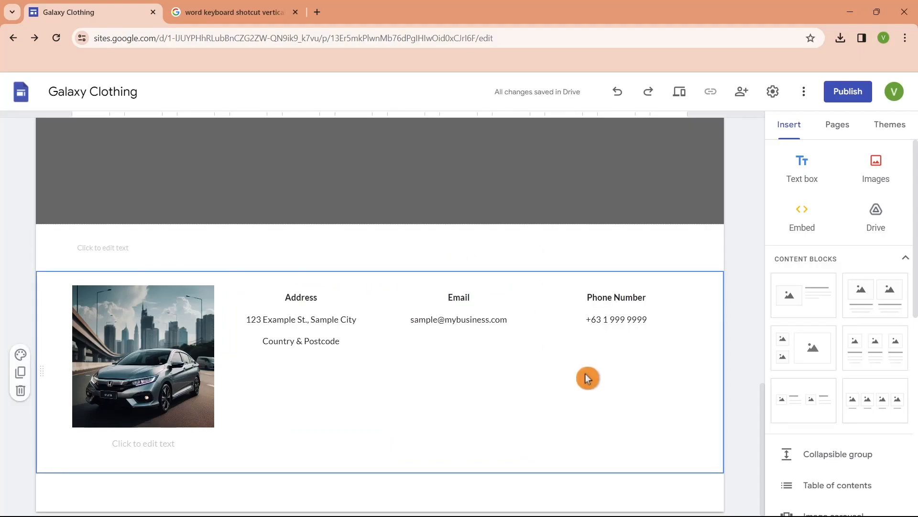
Step: Underline the email address in the footer's Email text box and link it with a mailto: link to the same address
left_click(472, 322)
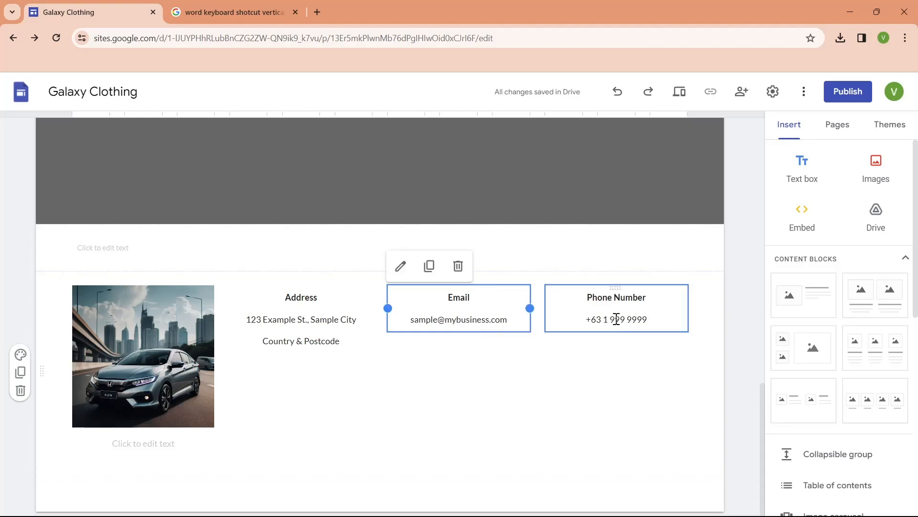
left_click(616, 319)
left_click(510, 321)
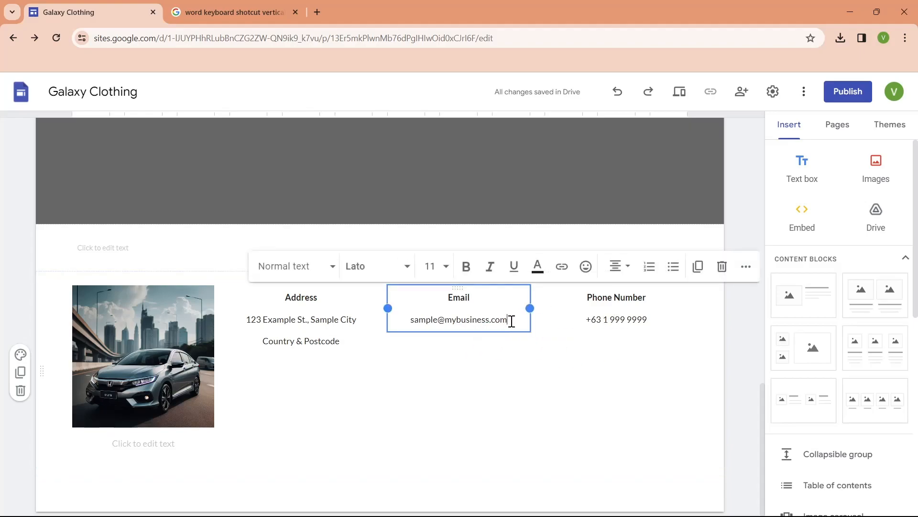
left_click_drag(511, 322, 408, 322)
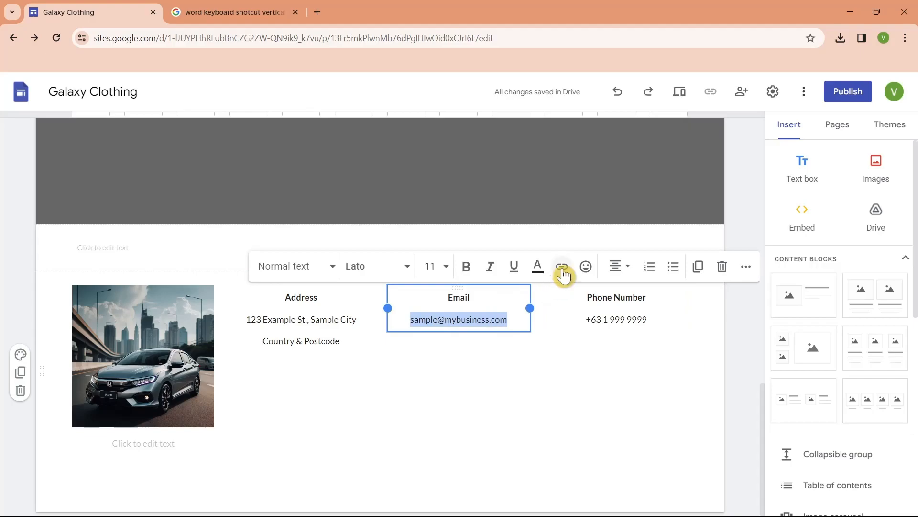
key("ctrl+u")
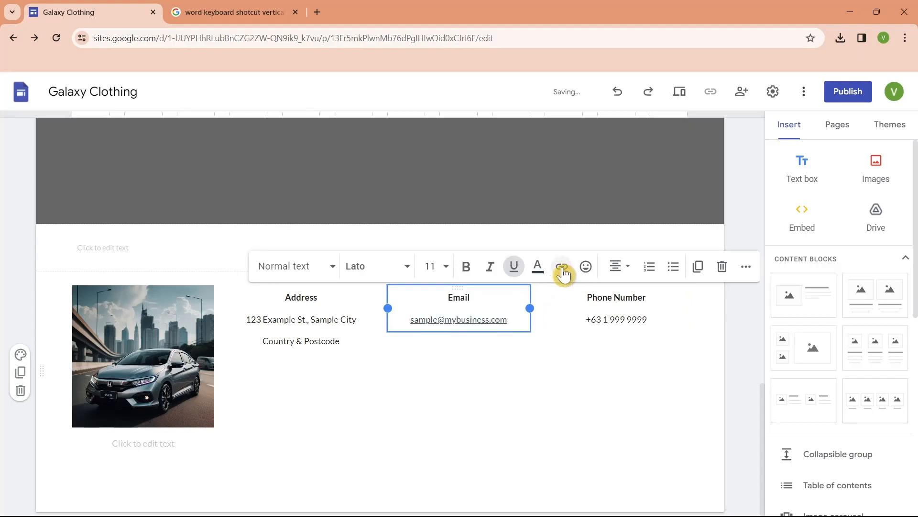
left_click(562, 268)
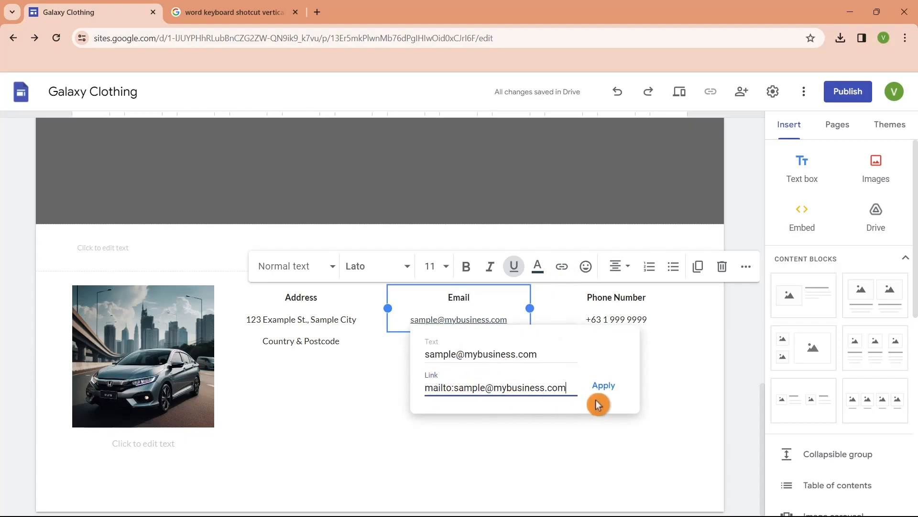
left_click(608, 385)
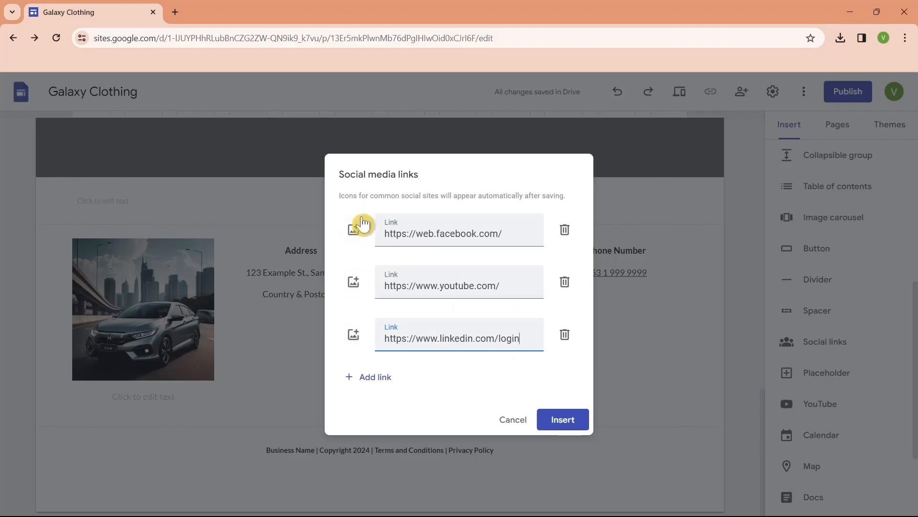
left_click(563, 419)
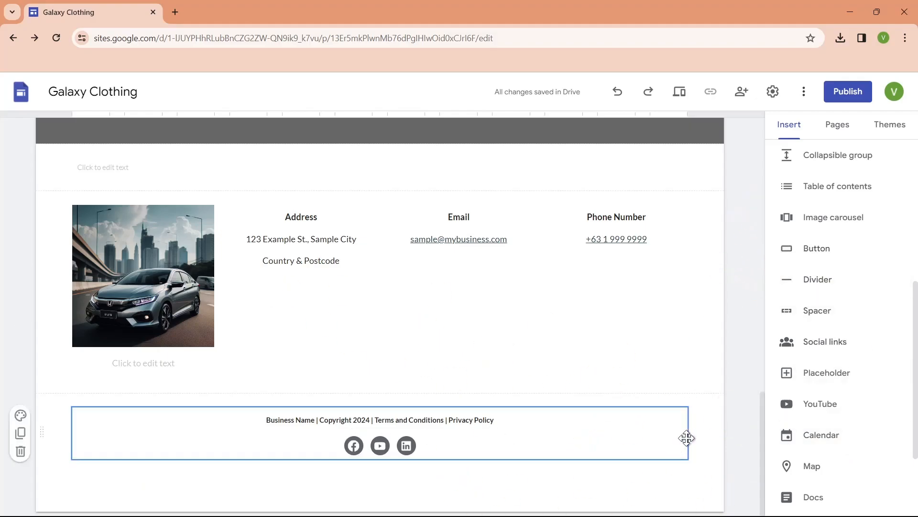
scroll(842, 365, "down", 3)
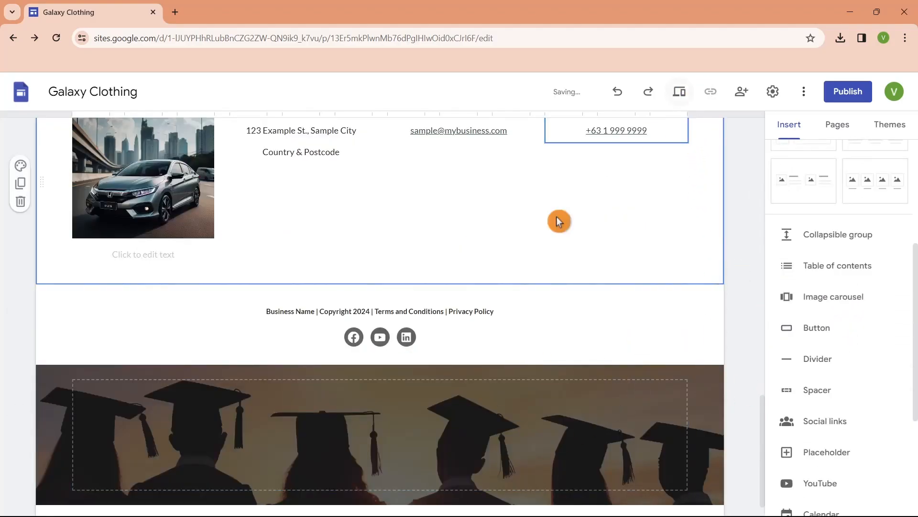
left_click(696, 332)
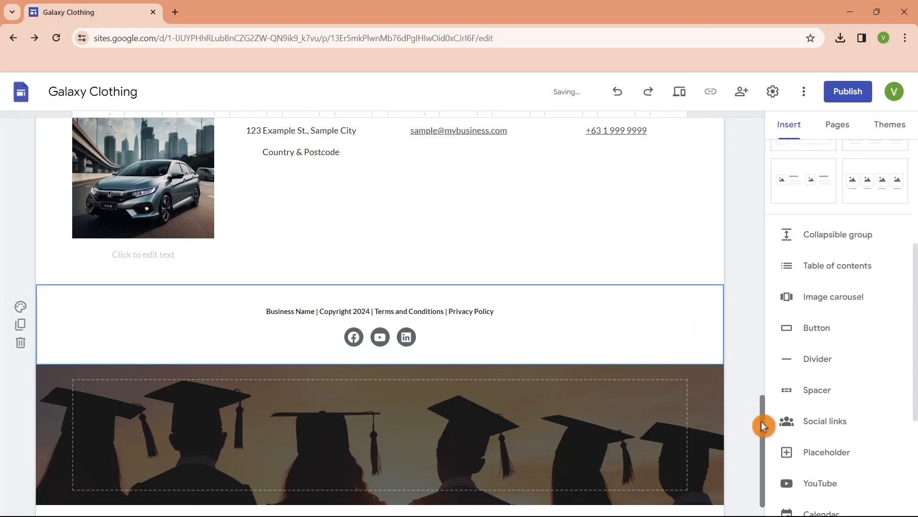
Step: Review the Home page header and its navigation entries, including the About and Products submenus, Contacts and Location
left_click_drag(762, 421, 761, 113)
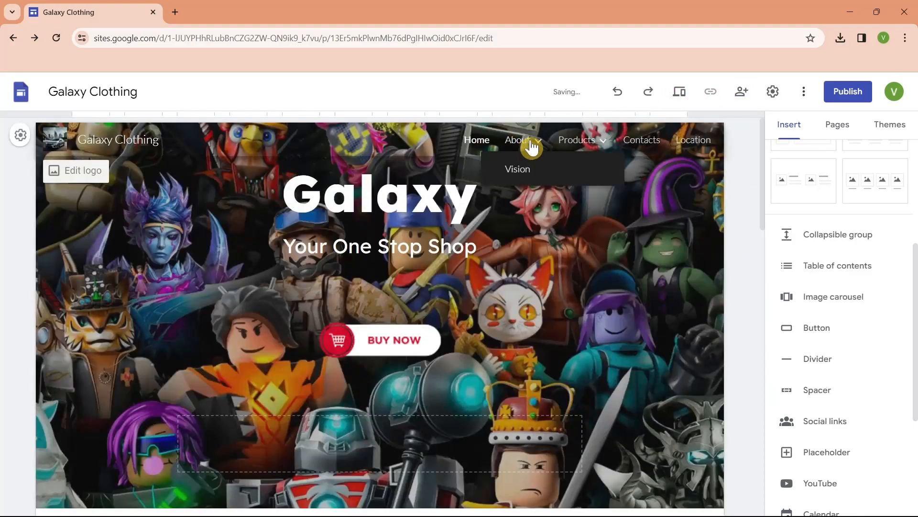
left_click(521, 139)
left_click(643, 143)
left_click(693, 143)
scroll(617, 310, "down", 5)
scroll(625, 344, "up", 5)
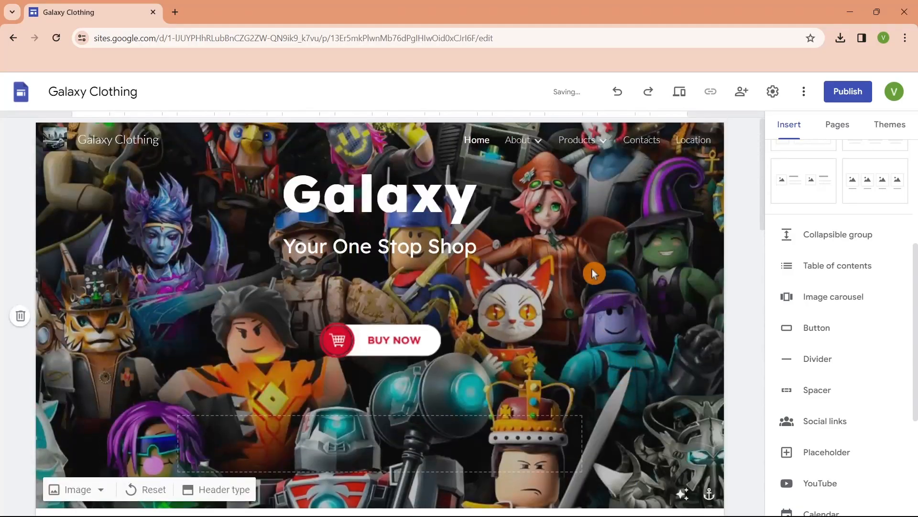
mouse_move(527, 140)
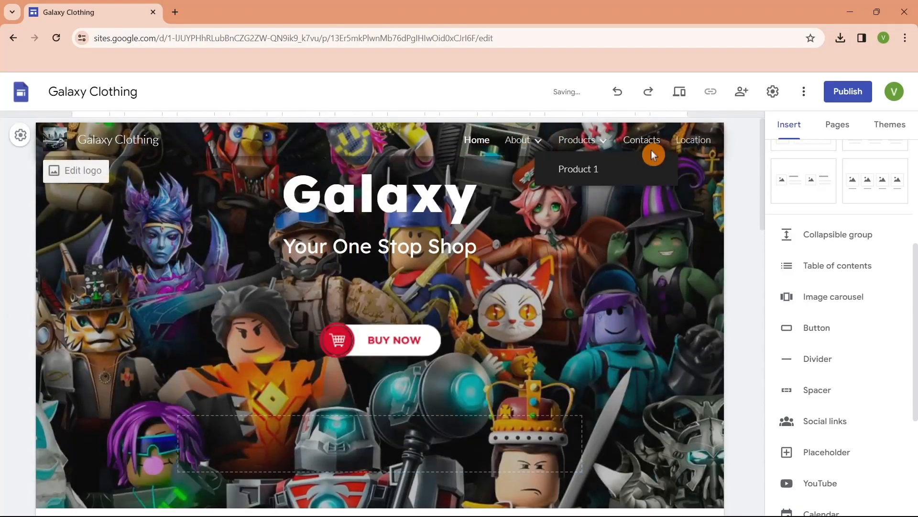